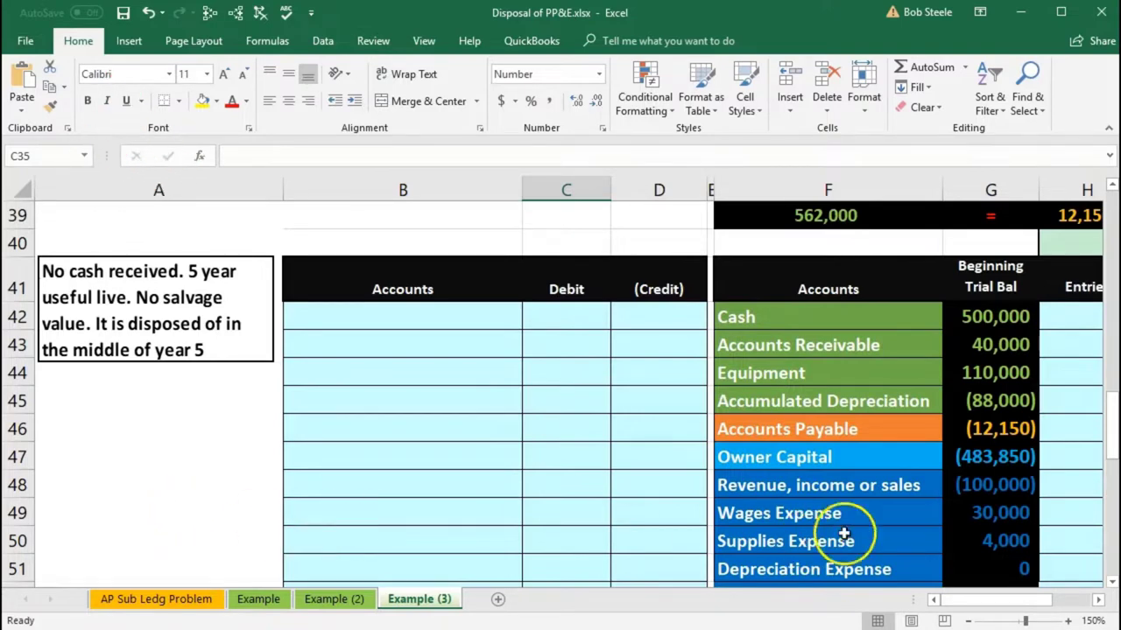
# Enter a cost of 110,000 in P42 and a useful life of 5 in P43 of the depreciation worksheet
pyautogui.moveTo(972, 606); pyautogui.dragTo(981, 601)
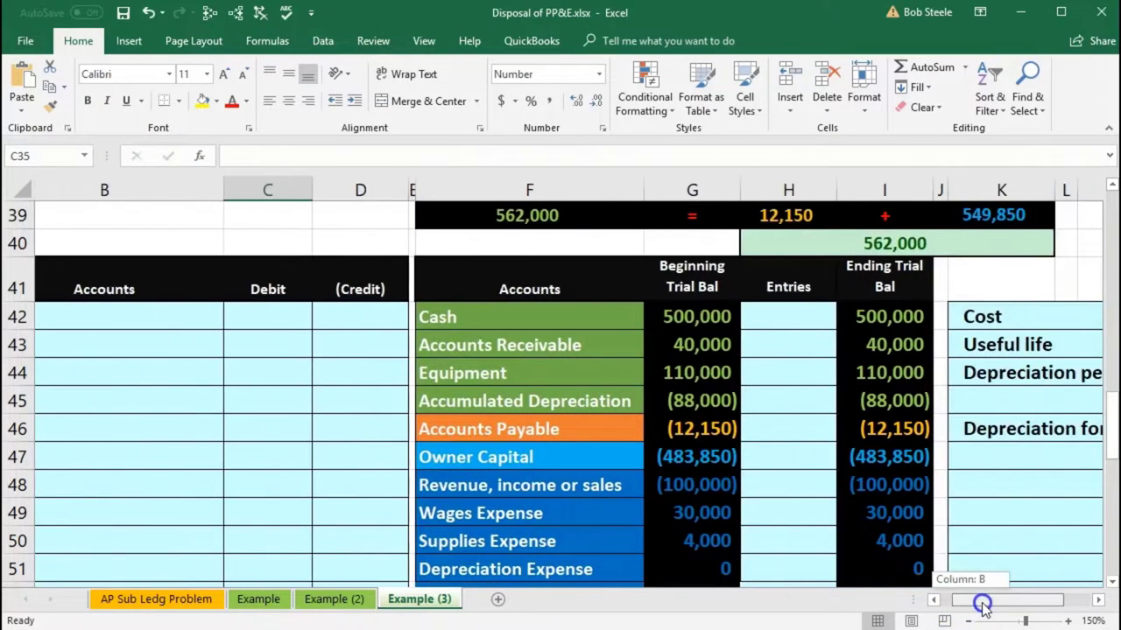
pyautogui.click(929, 399)
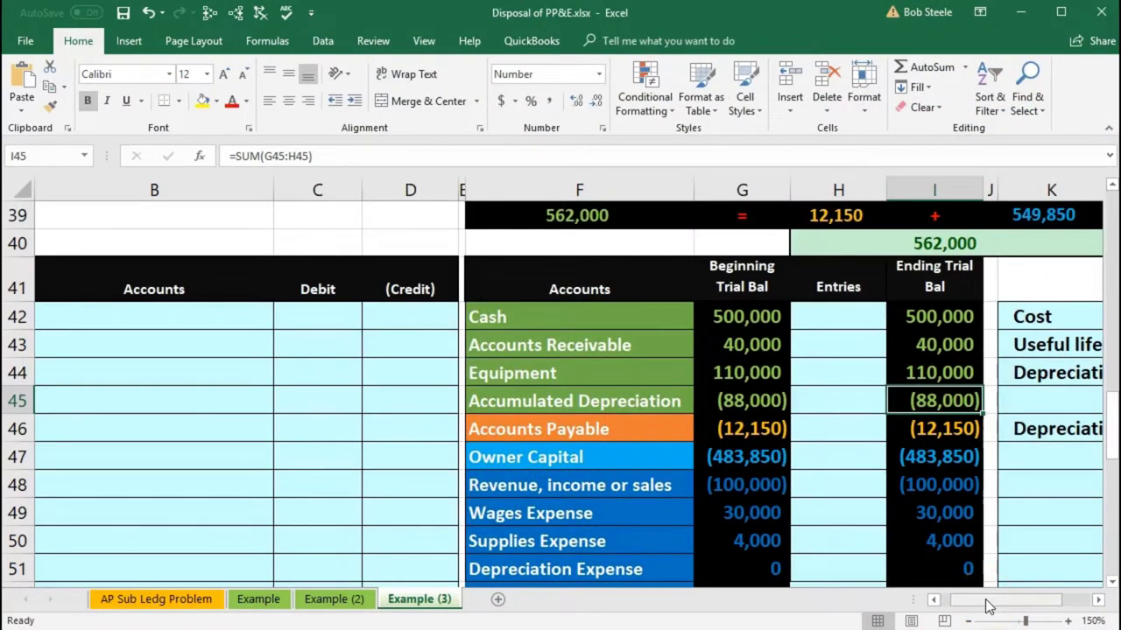
pyautogui.moveTo(987, 606); pyautogui.dragTo(1014, 604)
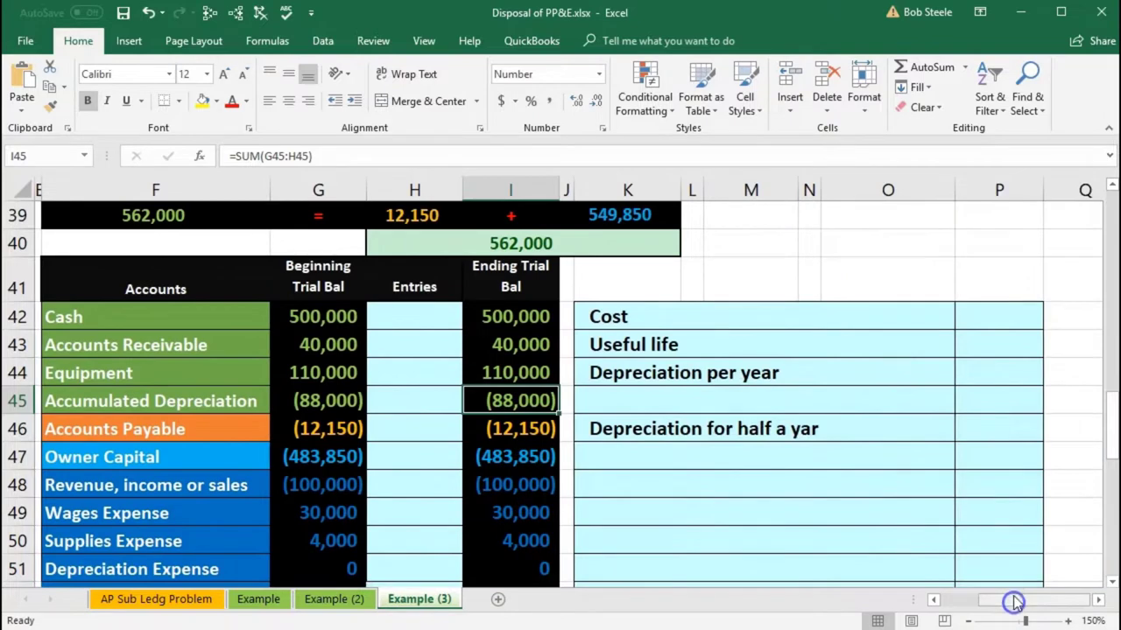
pyautogui.click(990, 326)
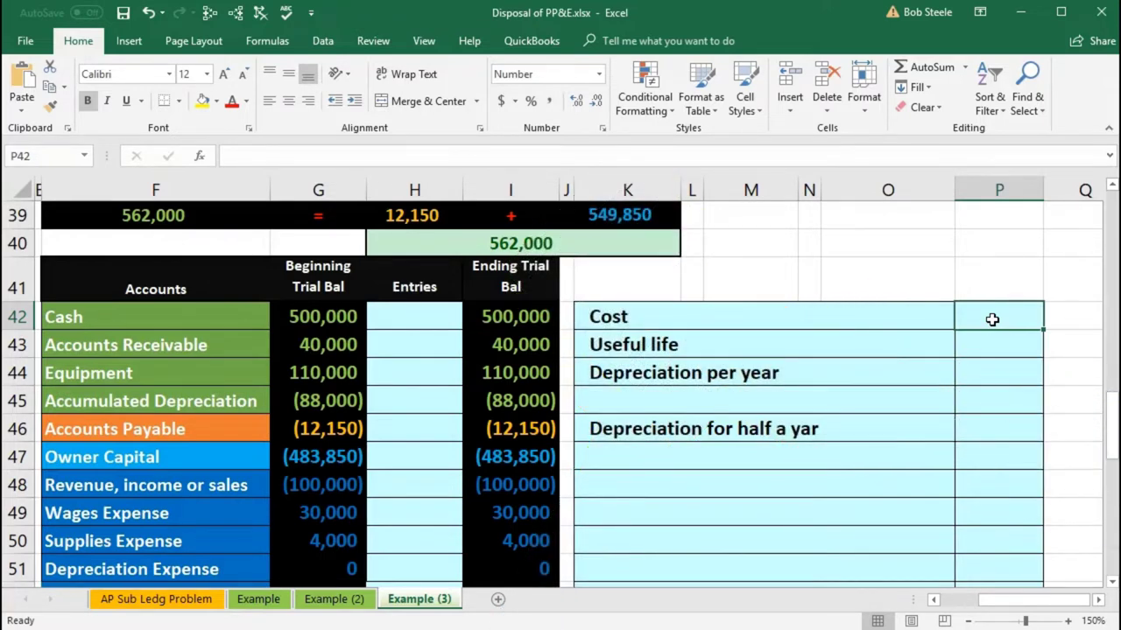
pyautogui.write('1')
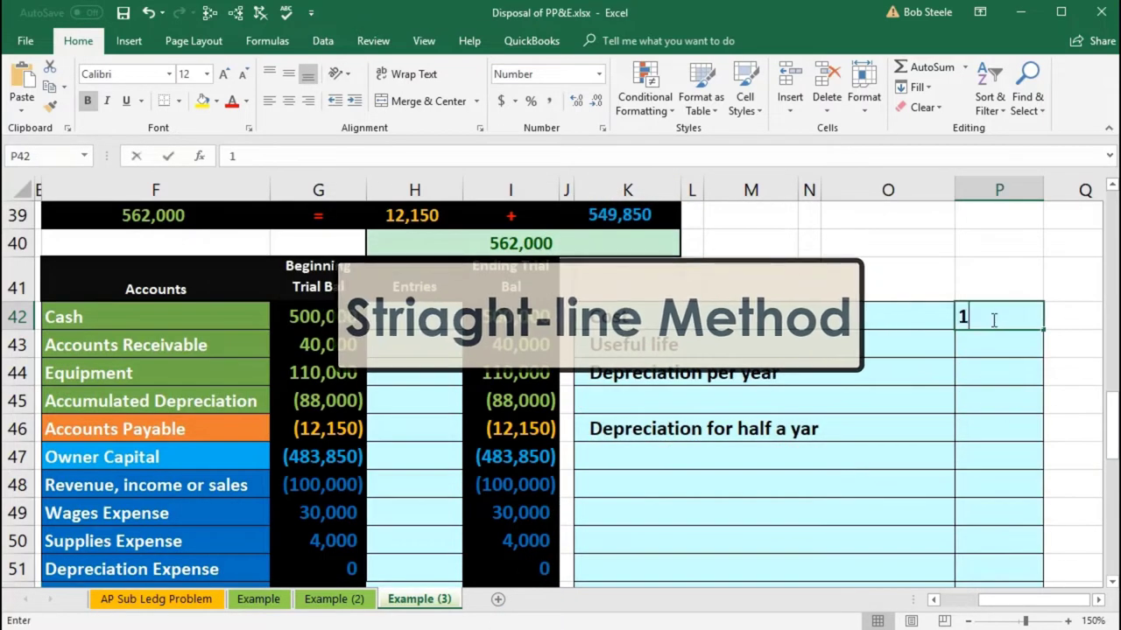
pyautogui.write('10,000')
pyautogui.press('Return')
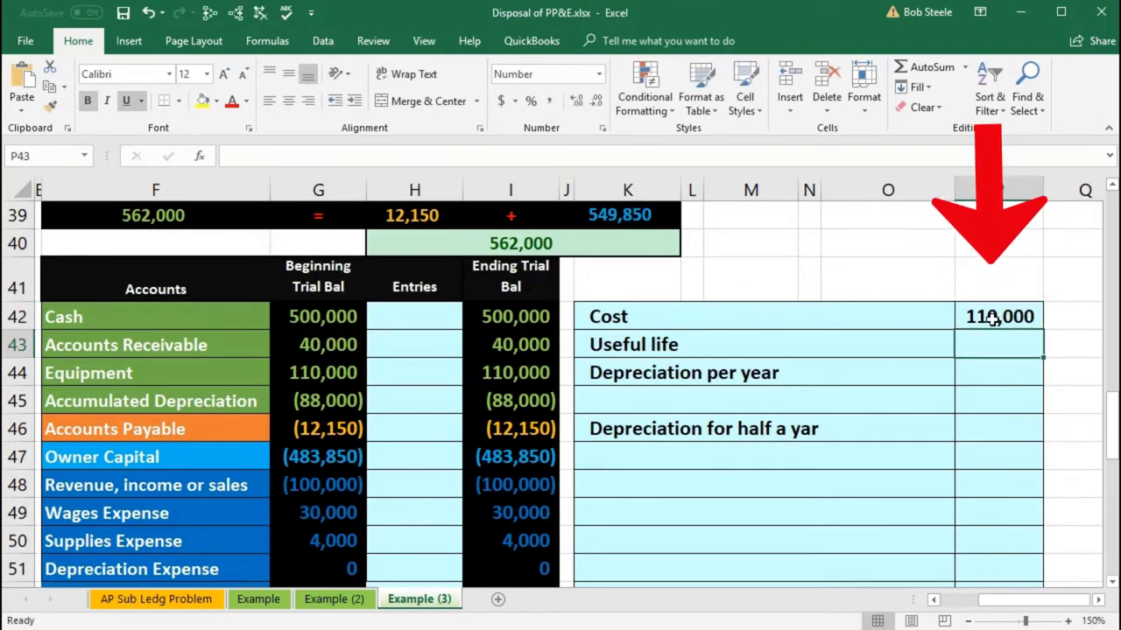
pyautogui.write('5')
pyautogui.press('Return')
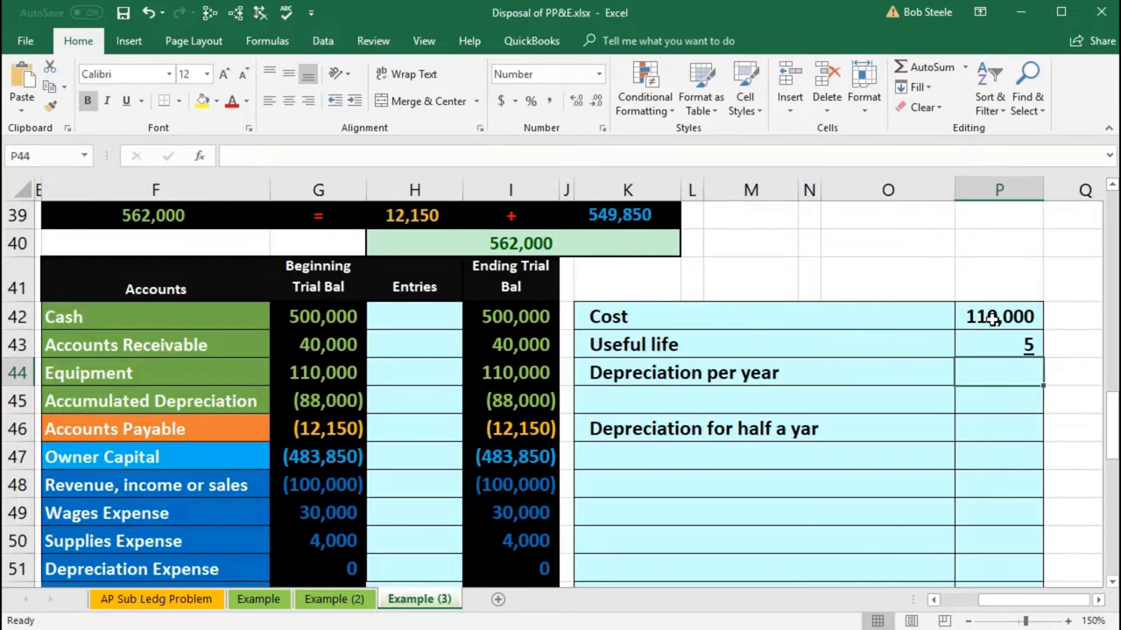
# Calculate the depreciation per year in P44 by dividing cost by useful life with the formula =P42/P43
pyautogui.write('=')
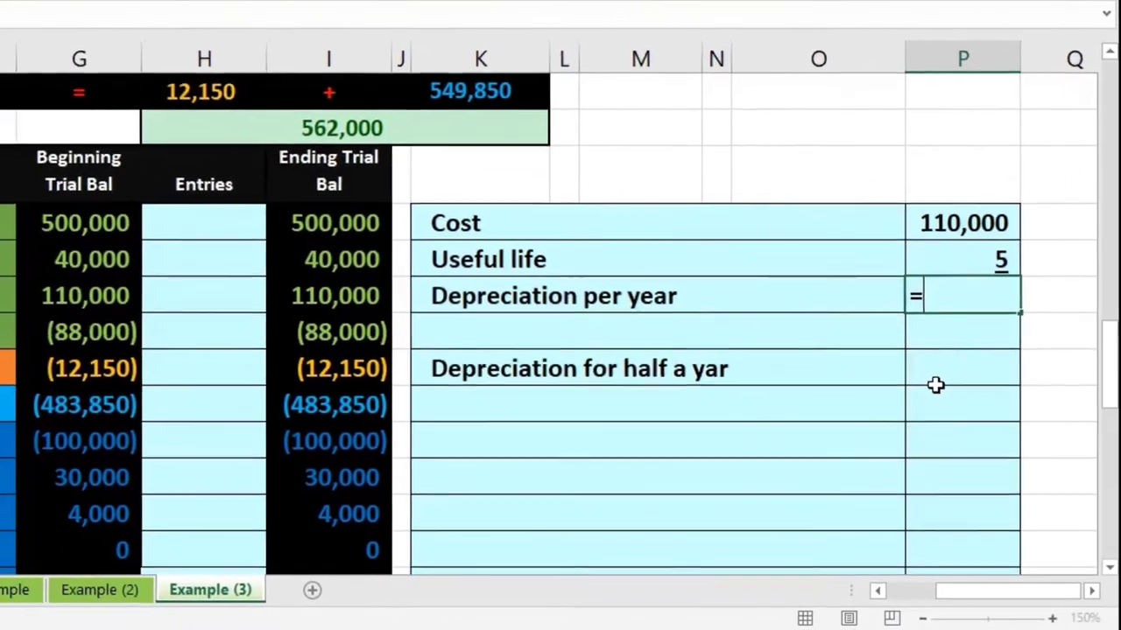
pyautogui.click(944, 299)
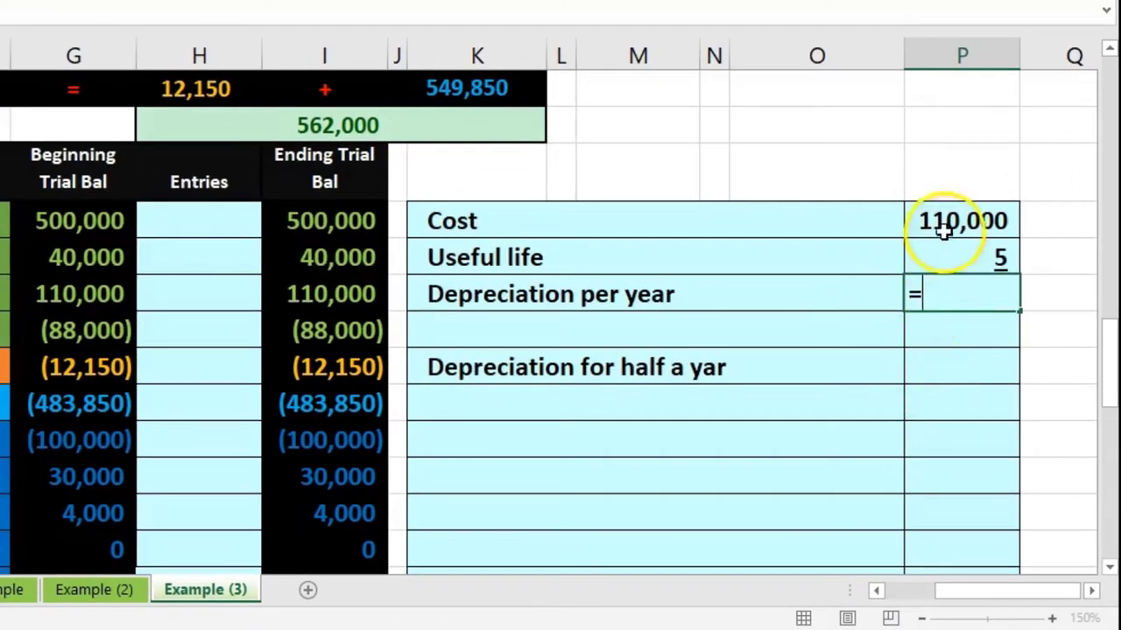
pyautogui.click(943, 226)
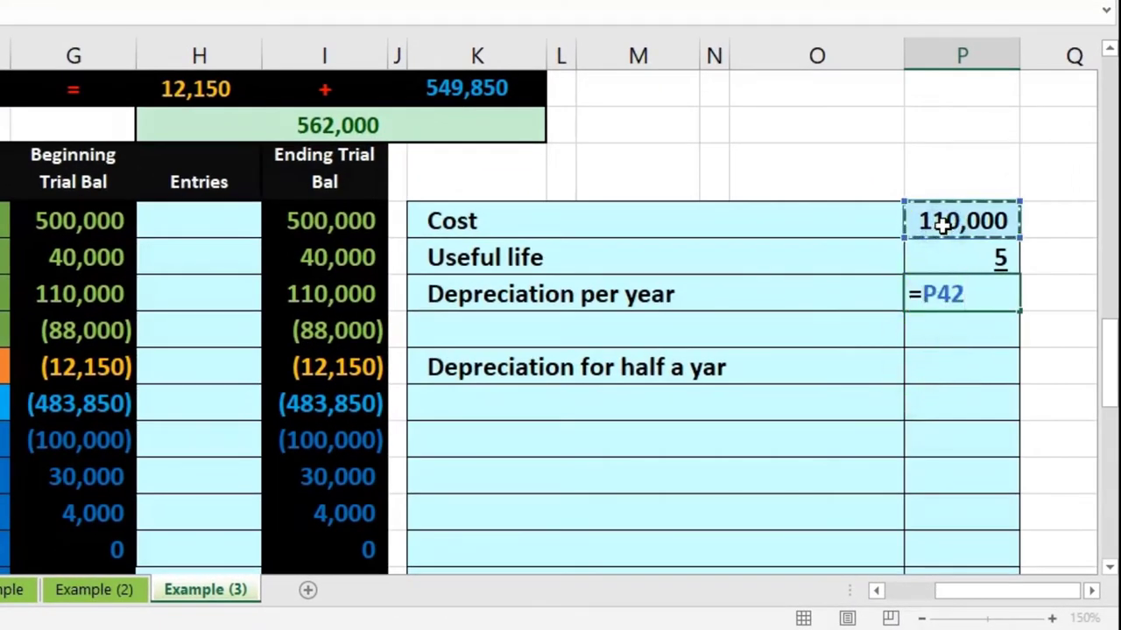
pyautogui.write('/')
pyautogui.click(936, 254)
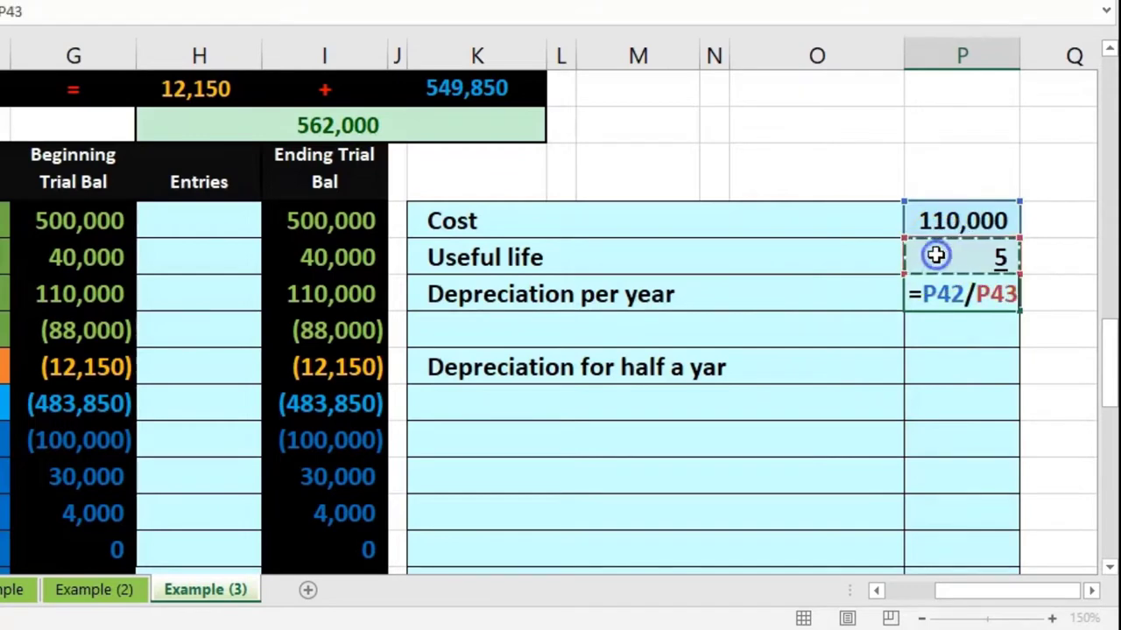
pyautogui.press('Return')
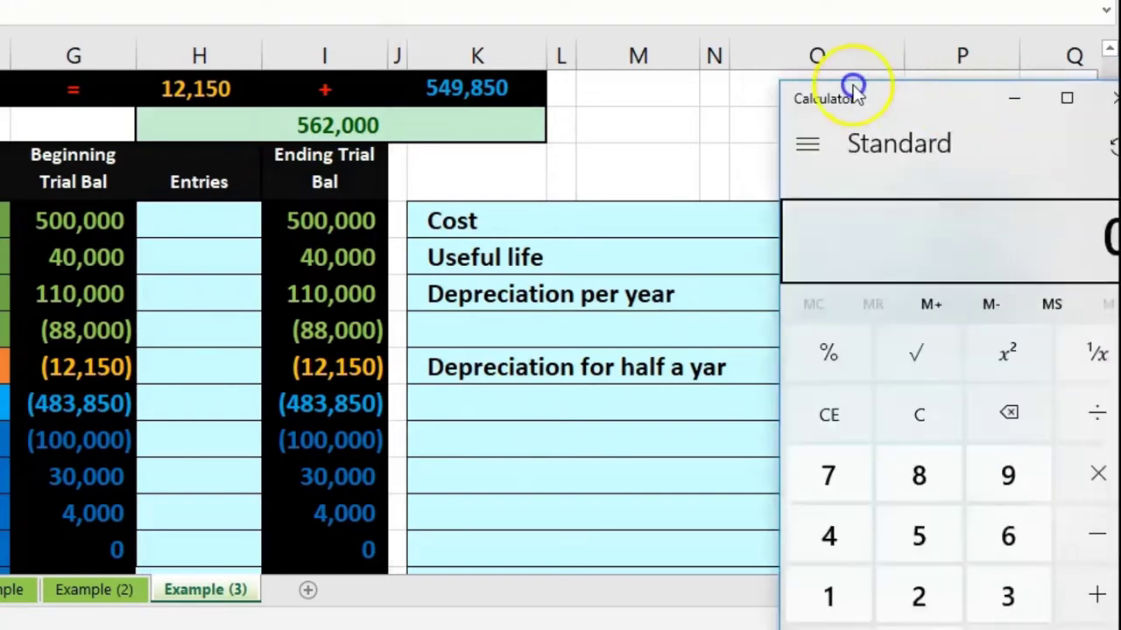
# In Calculator, divide the accumulated depreciation of 88,000 by 22,000 to check how many years have been depreciated
pyautogui.moveTo(851, 85); pyautogui.dragTo(625, 13)
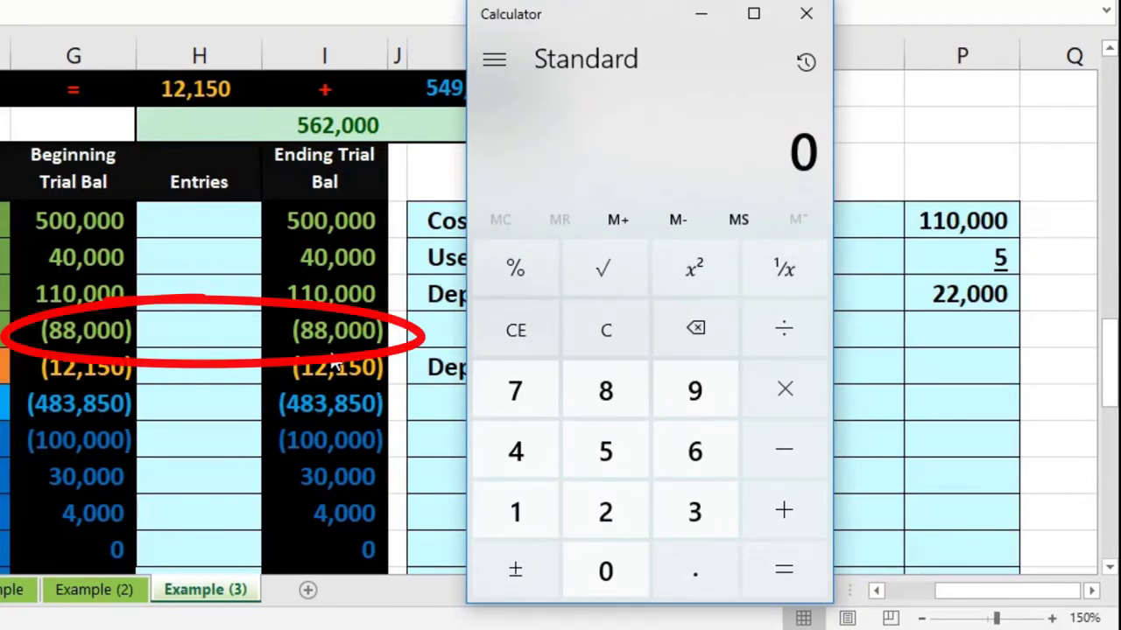
pyautogui.write('880000')
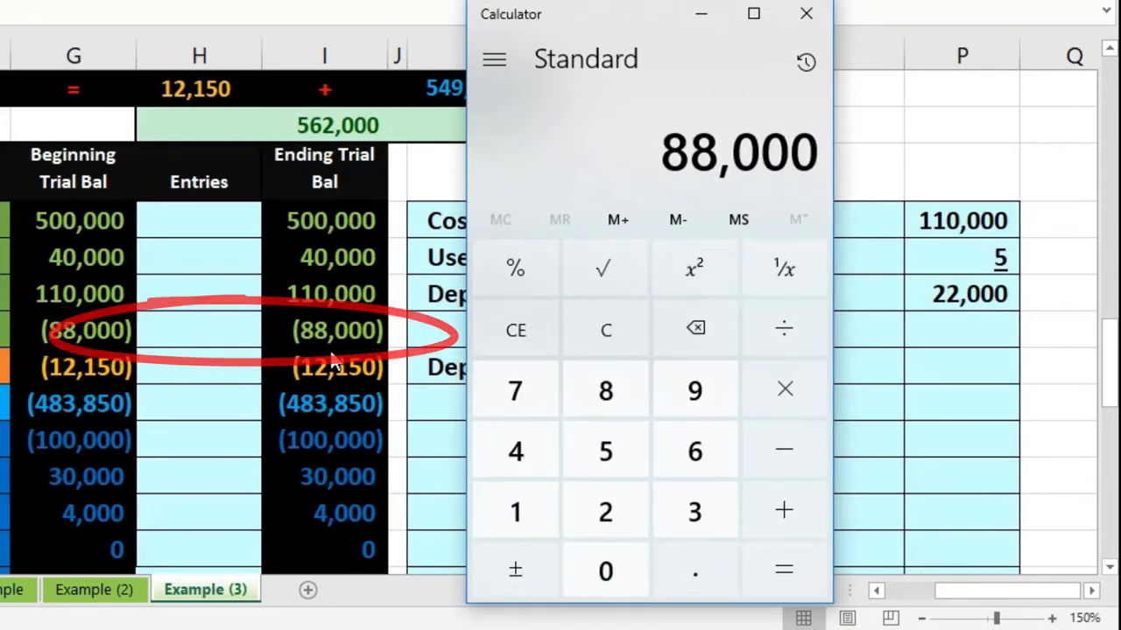
pyautogui.press('/')
pyautogui.write('22,000')
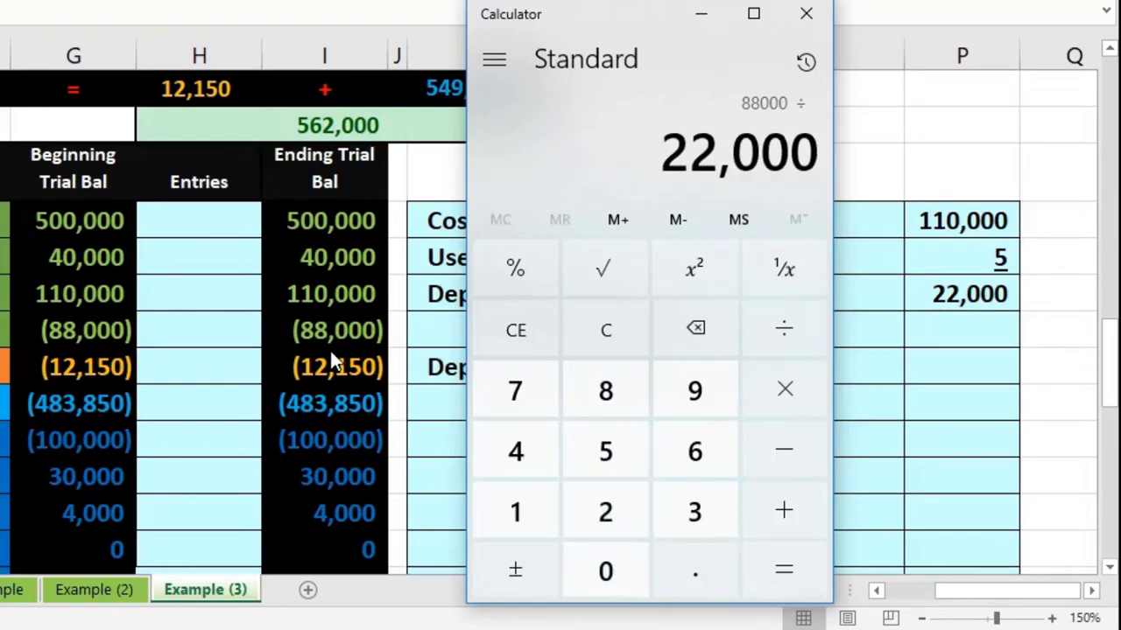
pyautogui.press('Return')
pyautogui.click(736, 226)
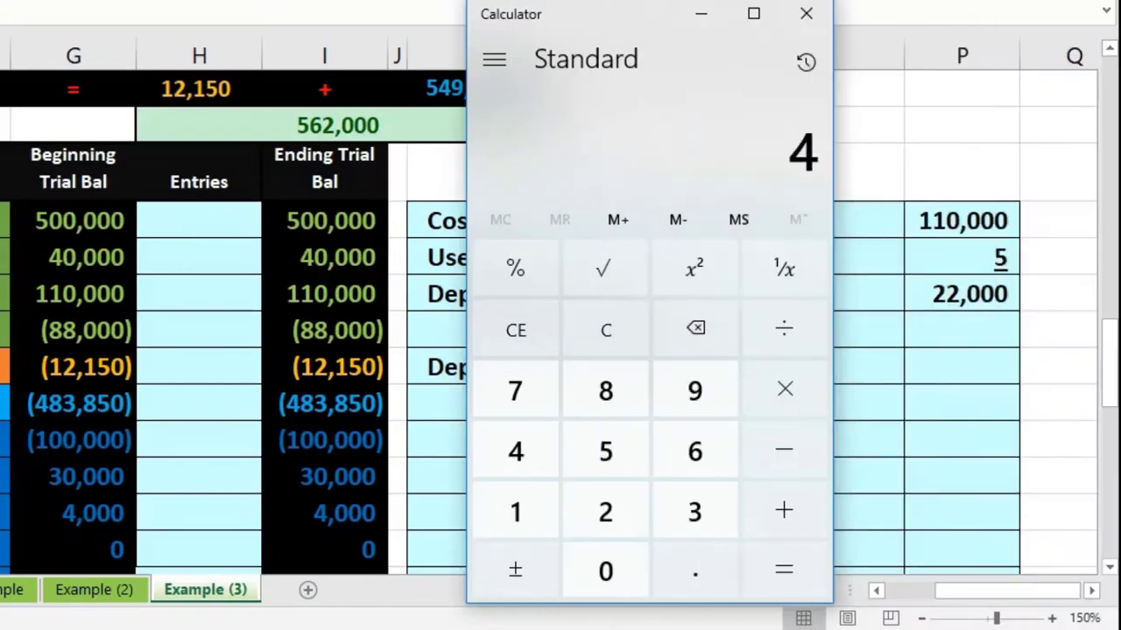
pyautogui.moveTo(555, 55); pyautogui.dragTo(733, 35)
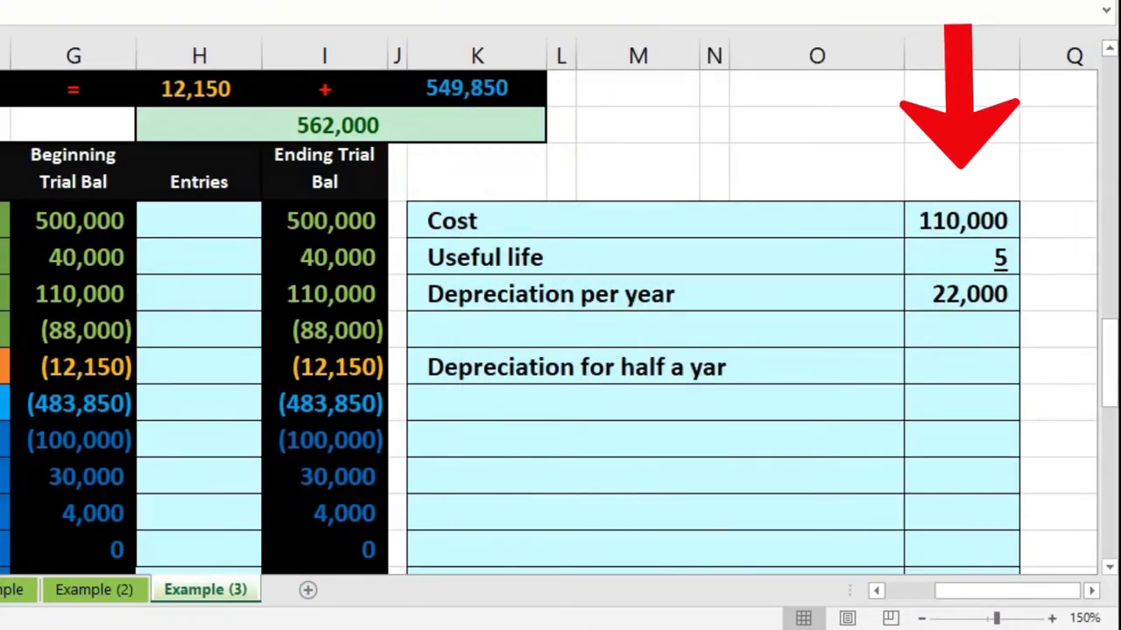
# Enter a divisor of 2 in P45 and calculate the half-year depreciation in P46 as =P44/P45
pyautogui.click(951, 299)
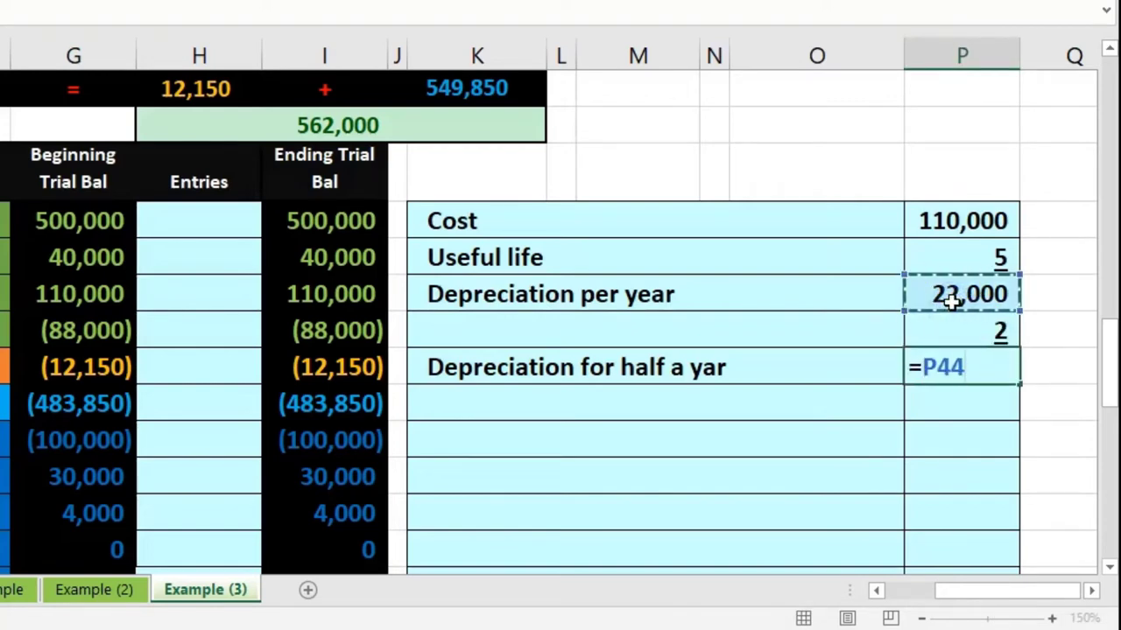
pyautogui.write('/')
pyautogui.click(940, 320)
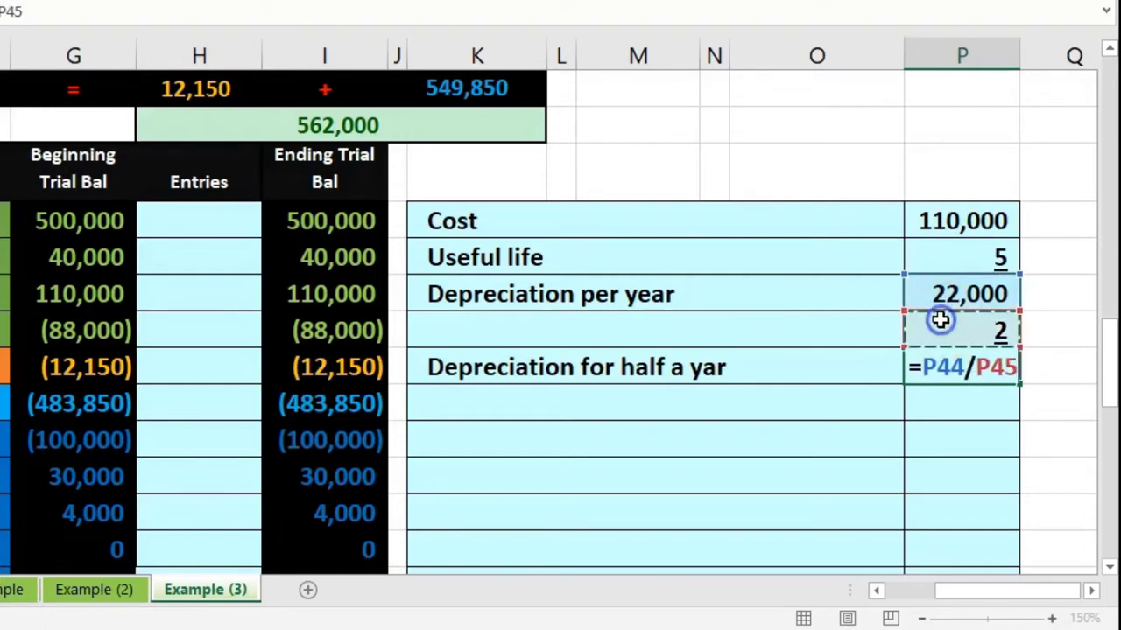
pyautogui.press('Return')
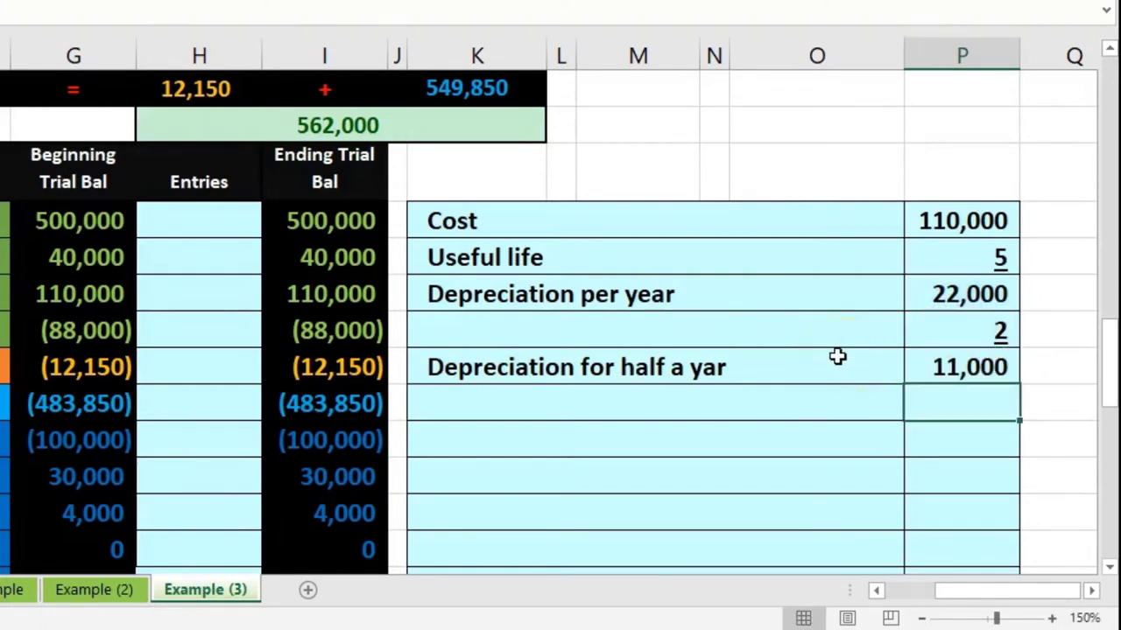
# Recompute the half-year depreciation in Calculator, starting from the 110,000 cost
pyautogui.moveTo(513, 61); pyautogui.dragTo(241, 65)
pyautogui.click(219, 352)
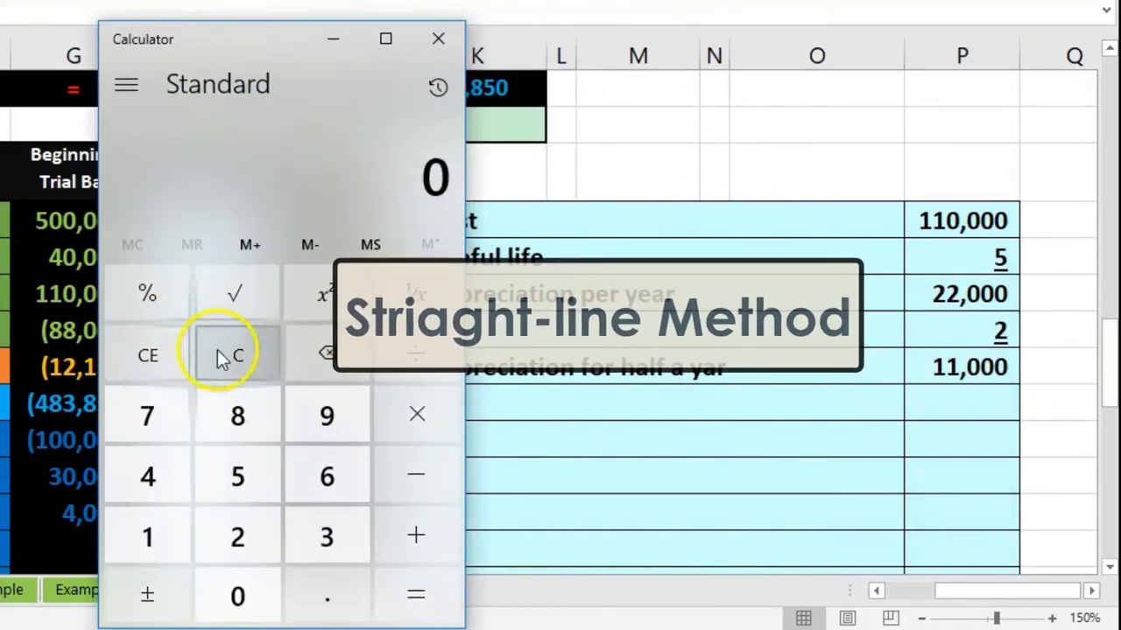
pyautogui.write('1100')
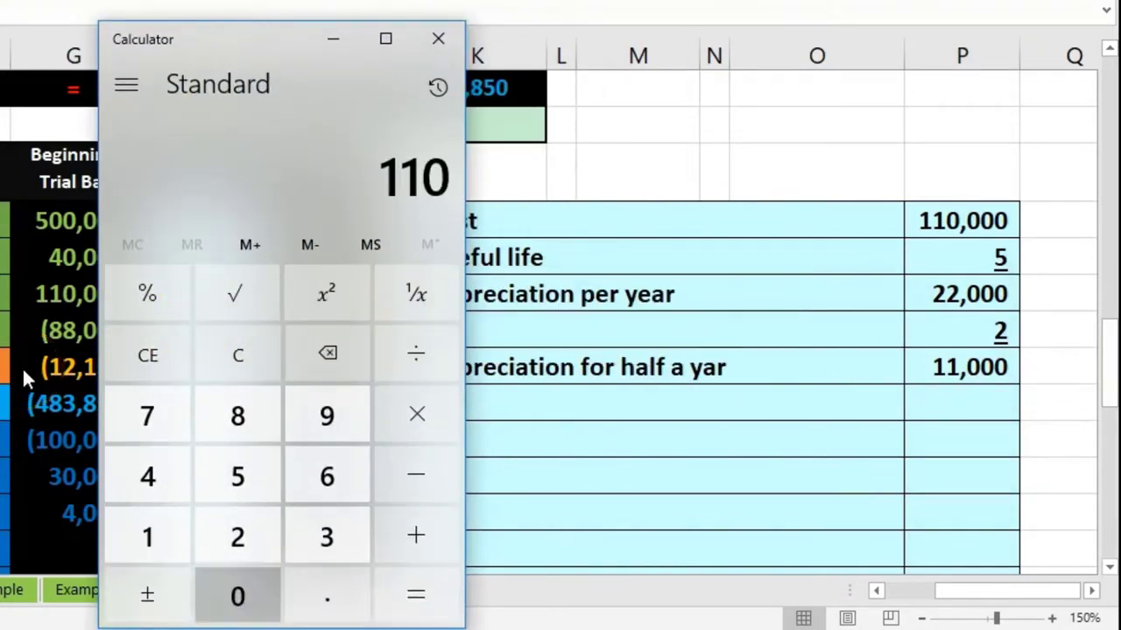
pyautogui.press('/')
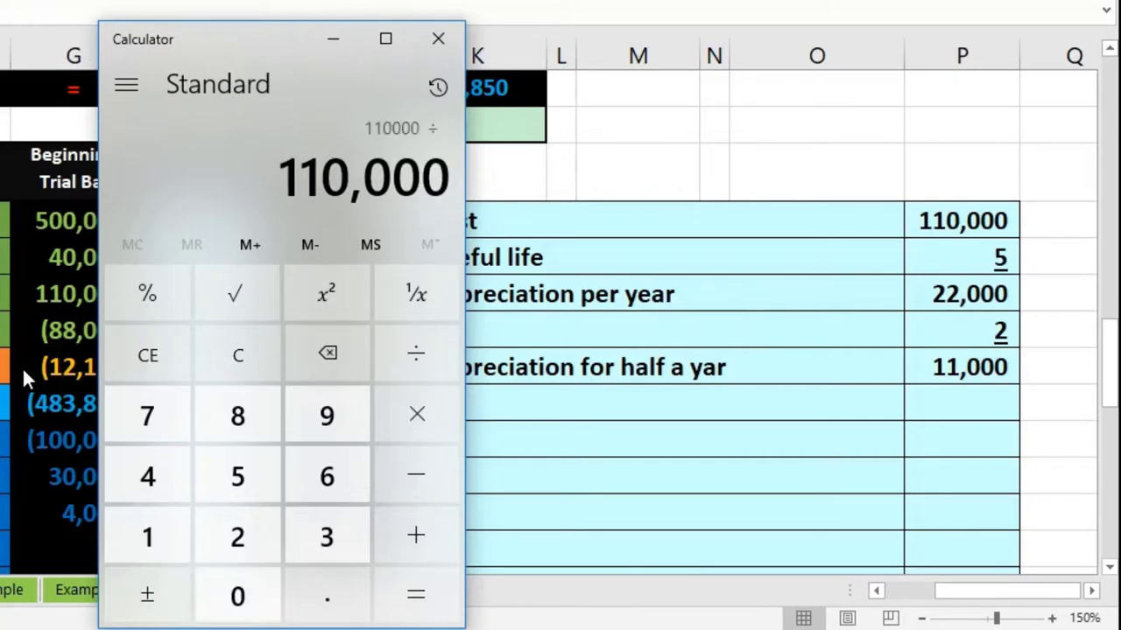
pyautogui.press('Return')
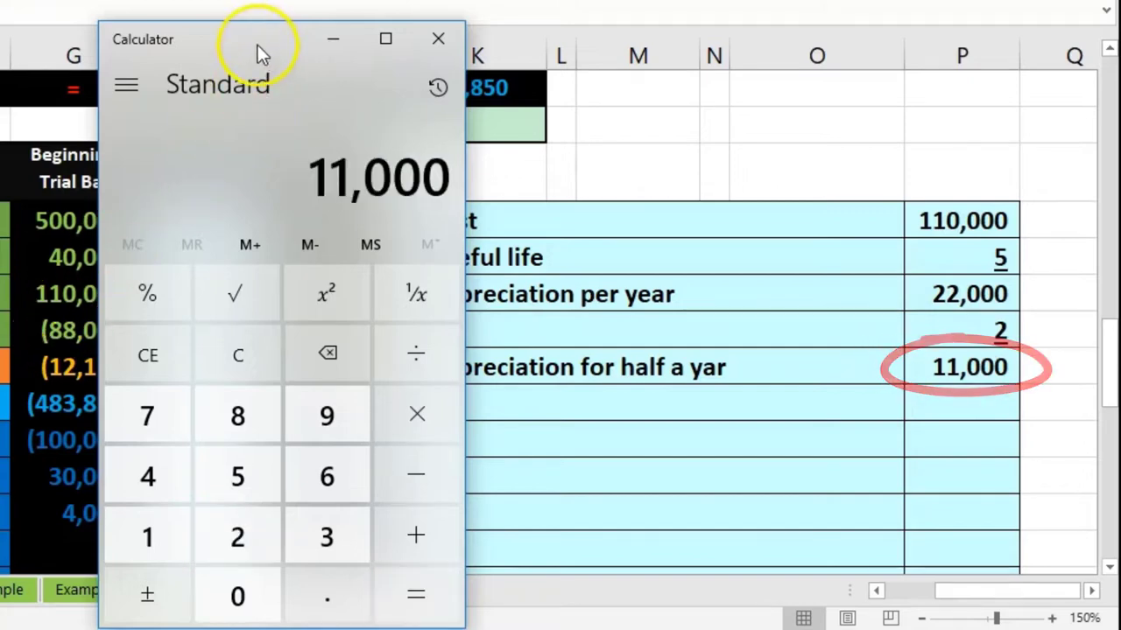
pyautogui.moveTo(250, 40); pyautogui.dragTo(1120, 74)
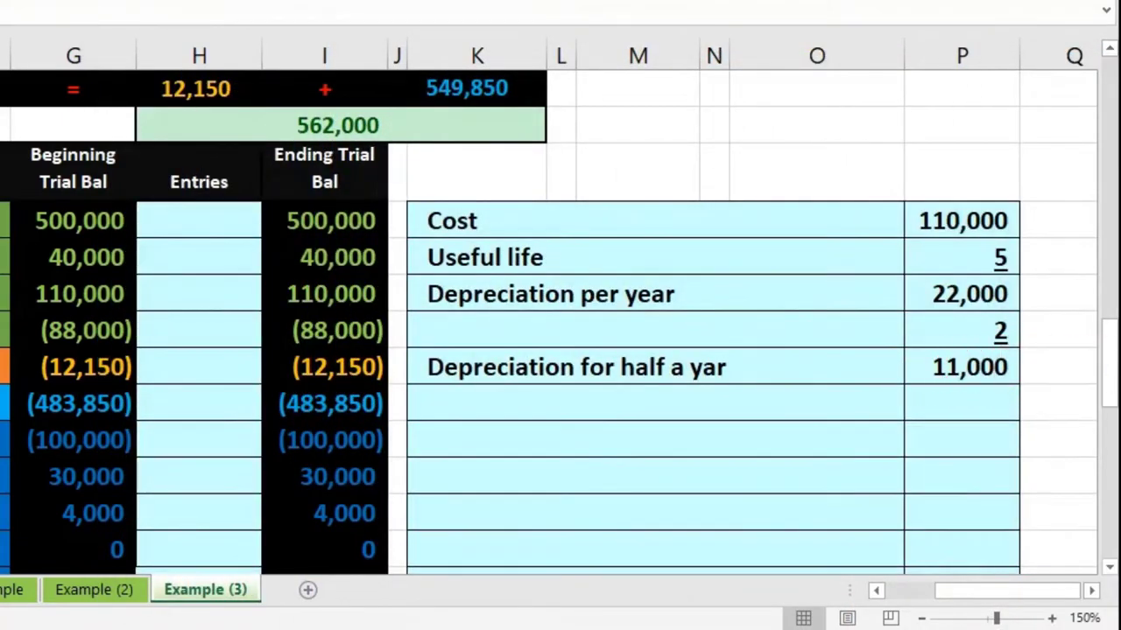
# Examine the Accumulated Depreciation, Depreciation Expense and Gain loss on disposal accounts in the trial balance
pyautogui.click(962, 402)
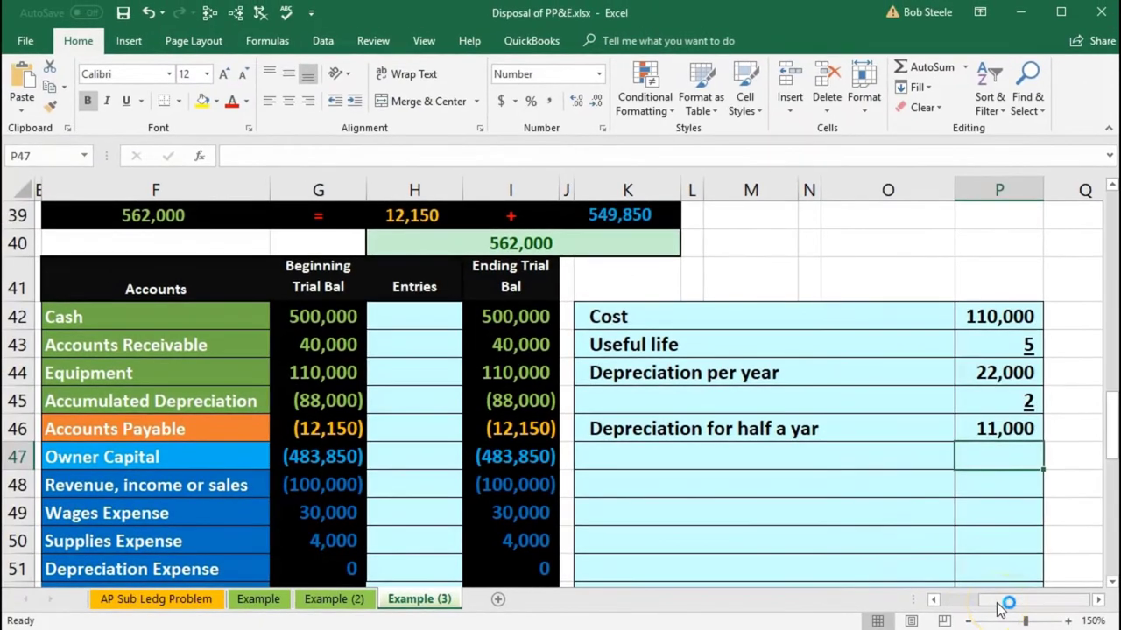
pyautogui.moveTo(1001, 610); pyautogui.dragTo(974, 606)
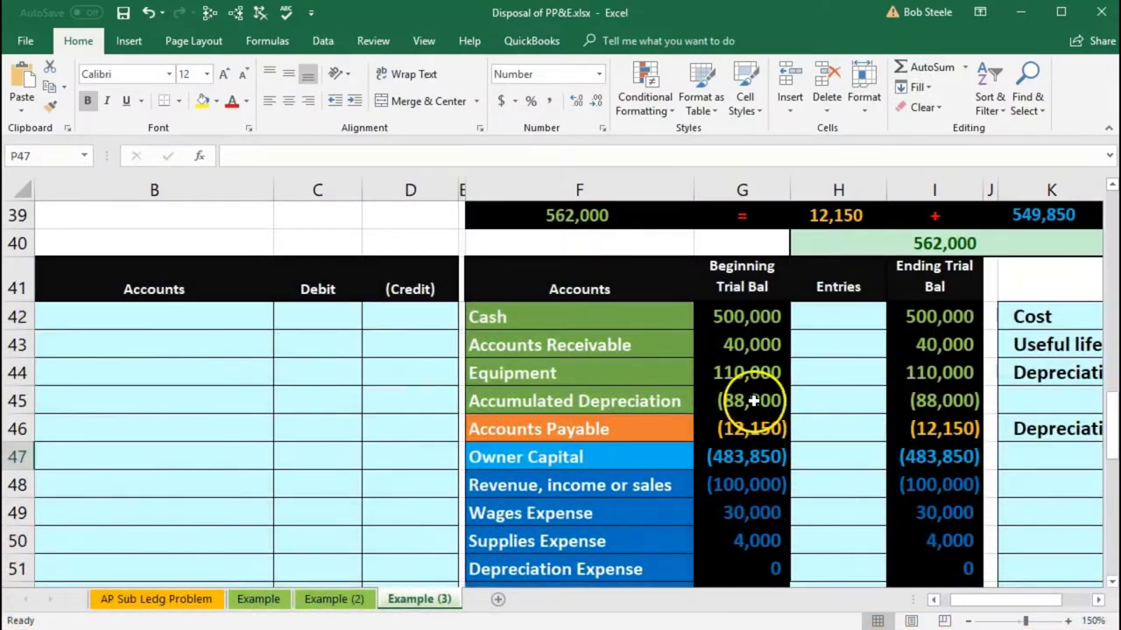
pyautogui.click(753, 400)
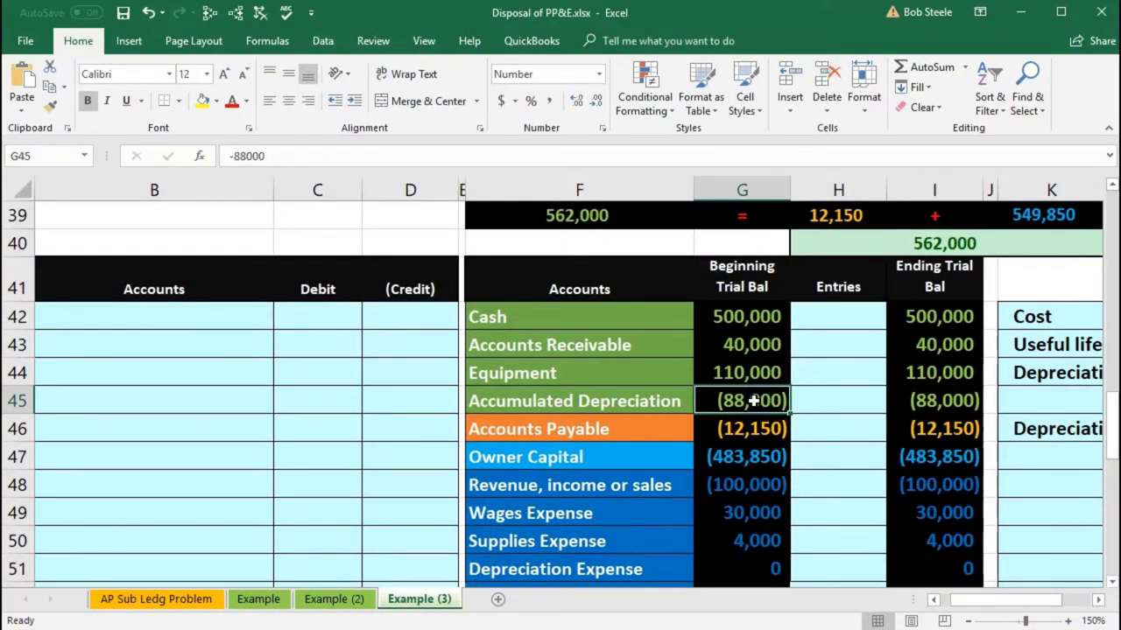
pyautogui.scroll(-1, 753, 401)
pyautogui.click(766, 493)
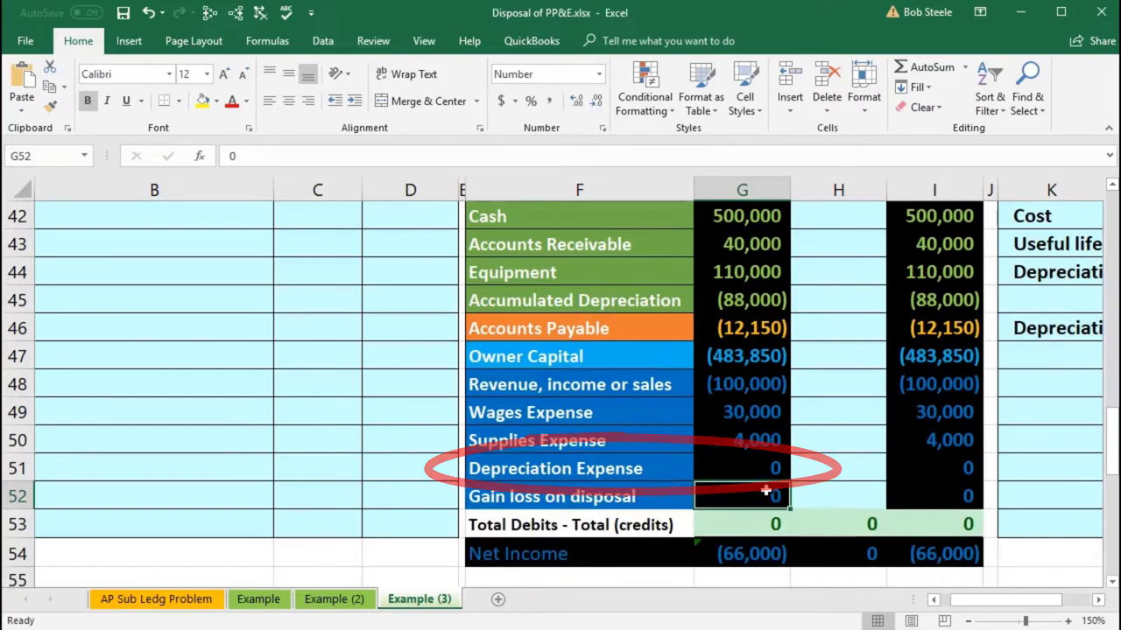
pyautogui.click(637, 465)
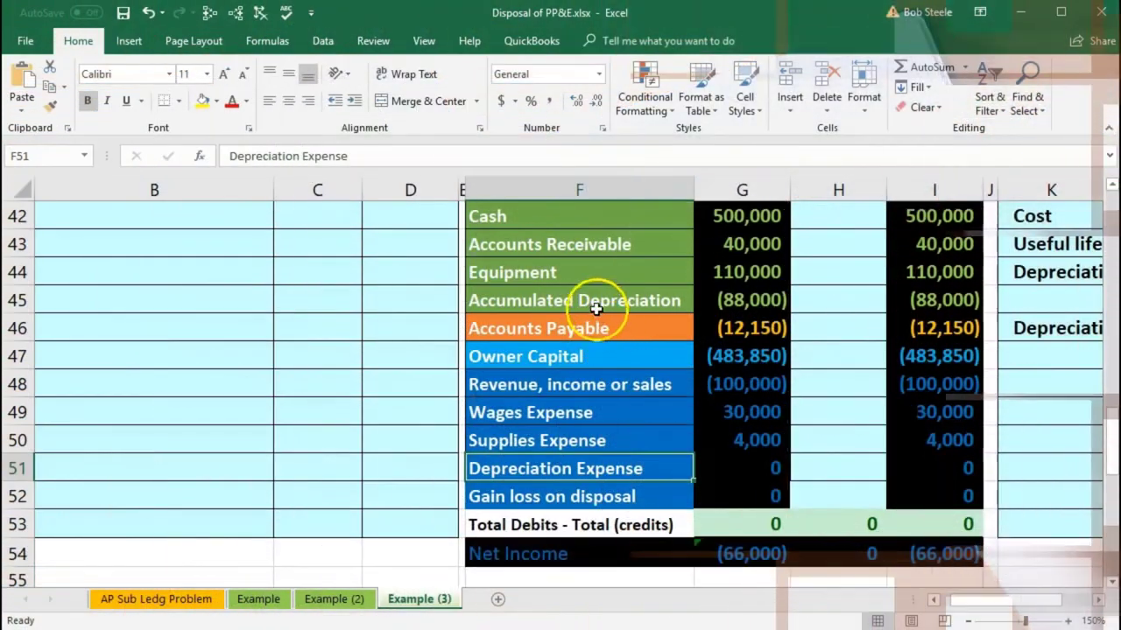
pyautogui.click(595, 301)
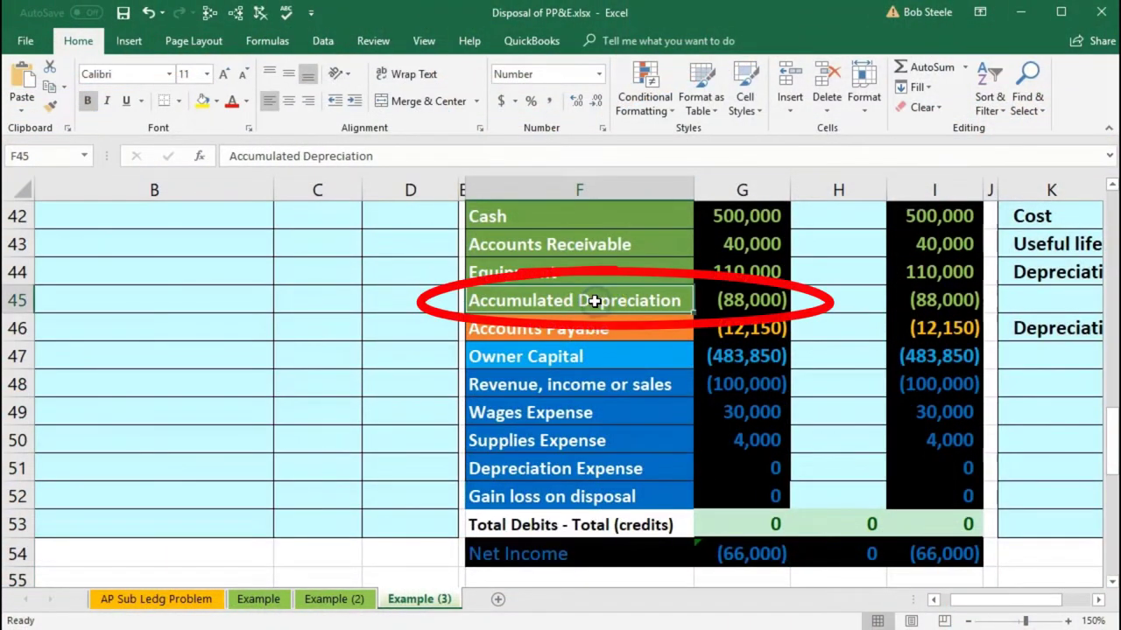
# Copy the Depreciation Expense account name from F51 and paste it as values into journal cell B42
pyautogui.click(605, 471)
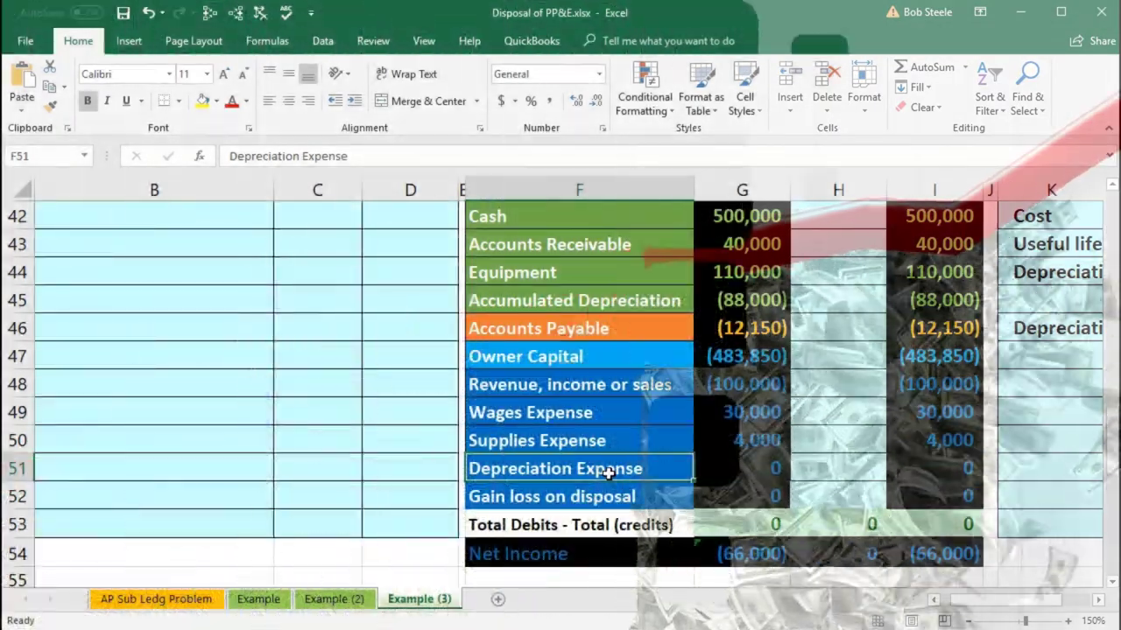
pyautogui.rightClick(609, 474)
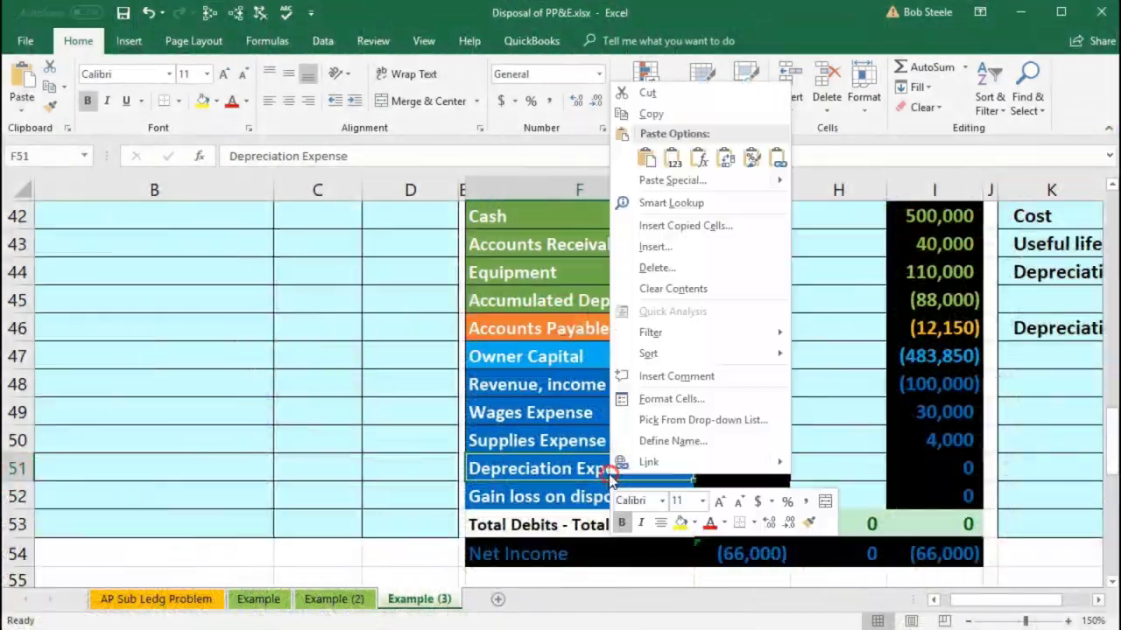
pyautogui.click(651, 115)
pyautogui.scroll(1, 301, 401)
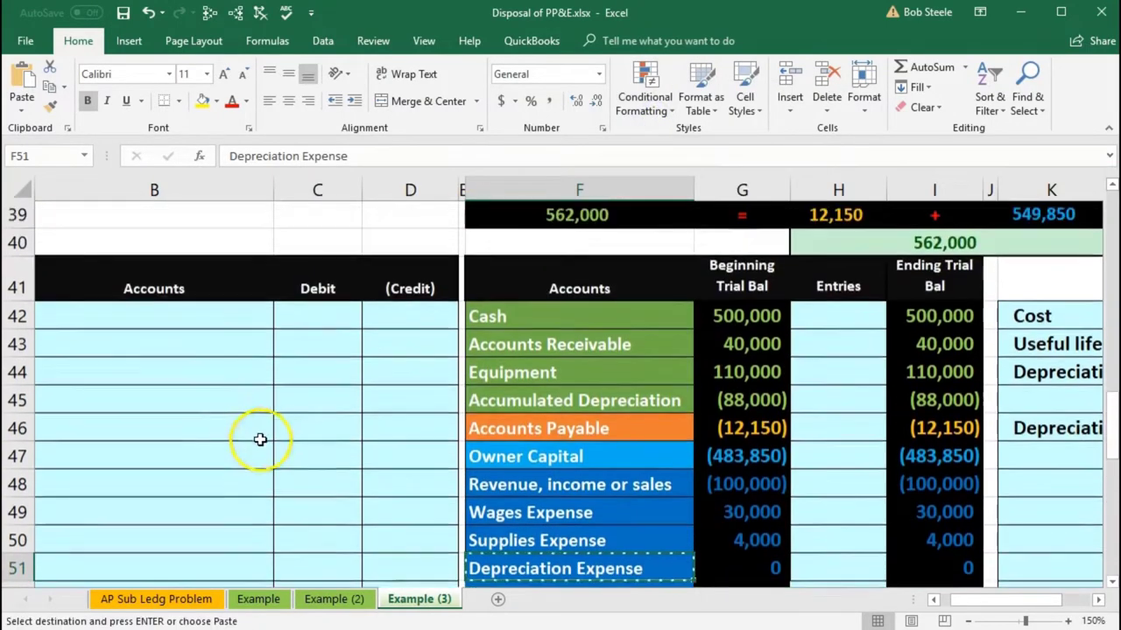
pyautogui.rightClick(97, 312)
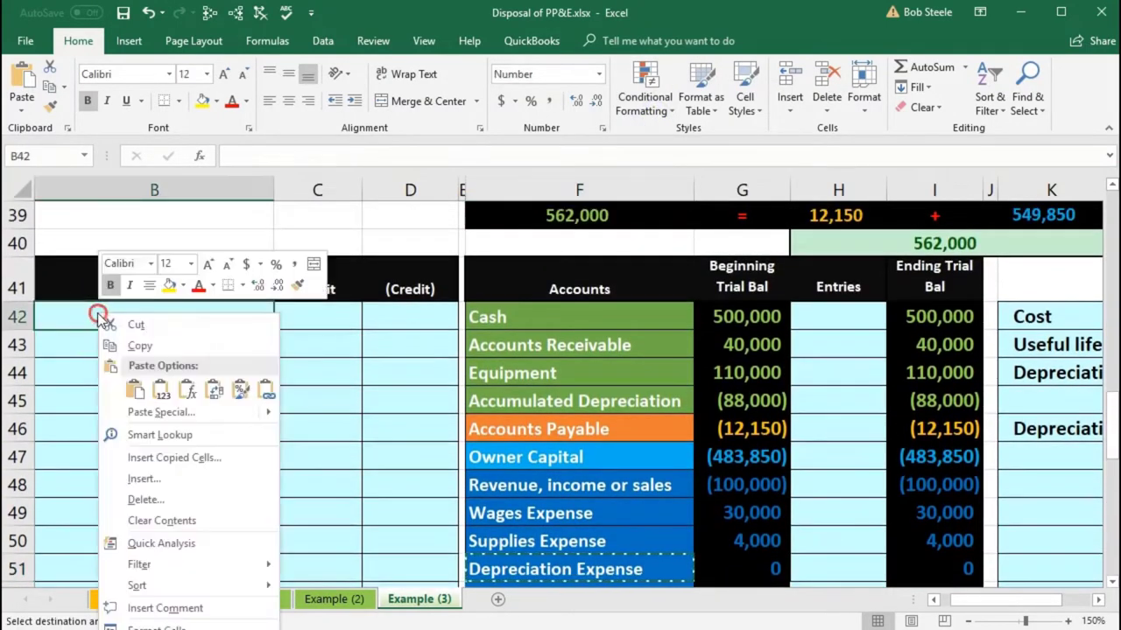
pyautogui.click(160, 386)
# Enter the Depreciation Expense debit in C42 as =P46, linking it to the half-year depreciation
pyautogui.click(304, 318)
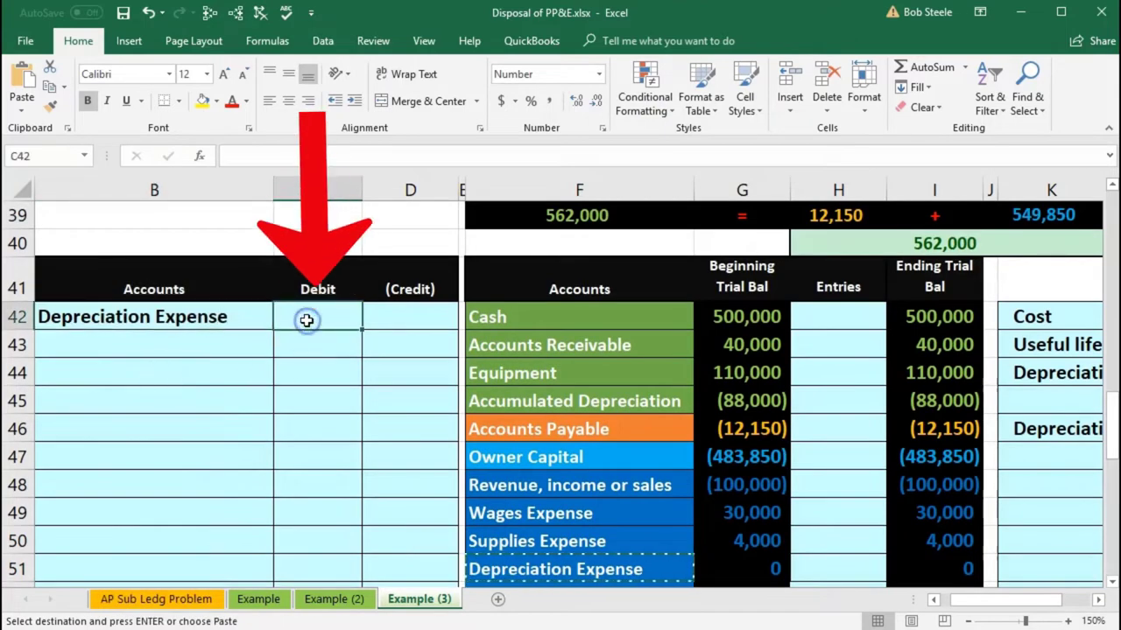
pyautogui.write('=')
pyautogui.press('Right')
pyautogui.press('Right')
pyautogui.press('Right')
pyautogui.press('Right')
pyautogui.press('Right')
pyautogui.press('Right')
pyautogui.press('Right')
pyautogui.press('Right')
pyautogui.press('Right')
pyautogui.press('Right')
pyautogui.press('Right')
pyautogui.press('Right')
pyautogui.press('Right')
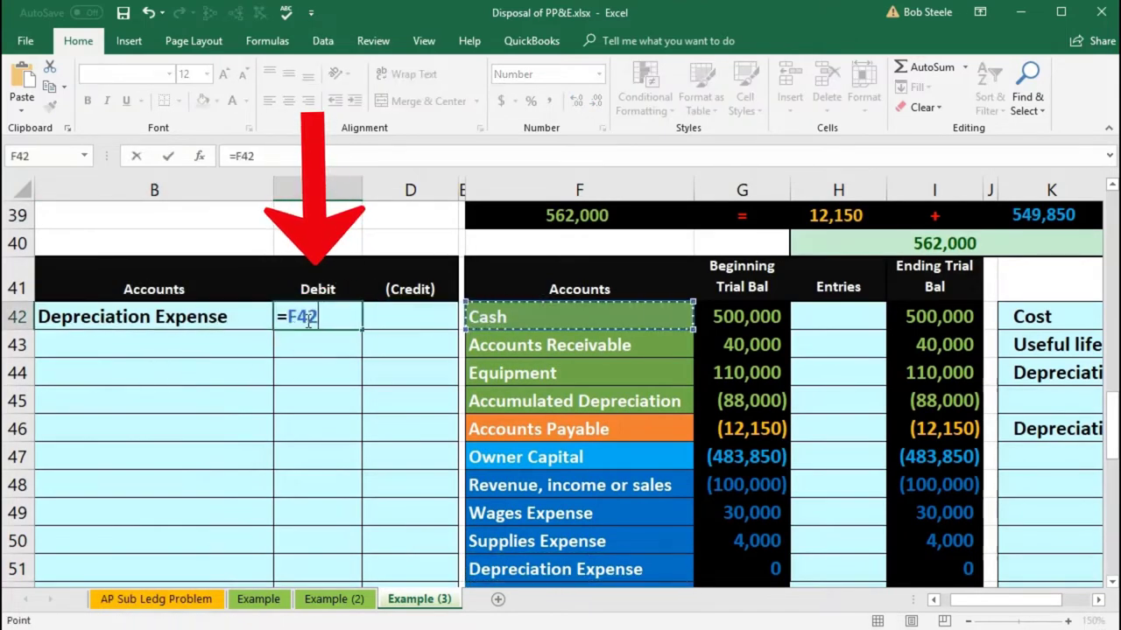
pyautogui.press('Down')
pyautogui.press('Down')
pyautogui.press('Down')
pyautogui.press('Down')
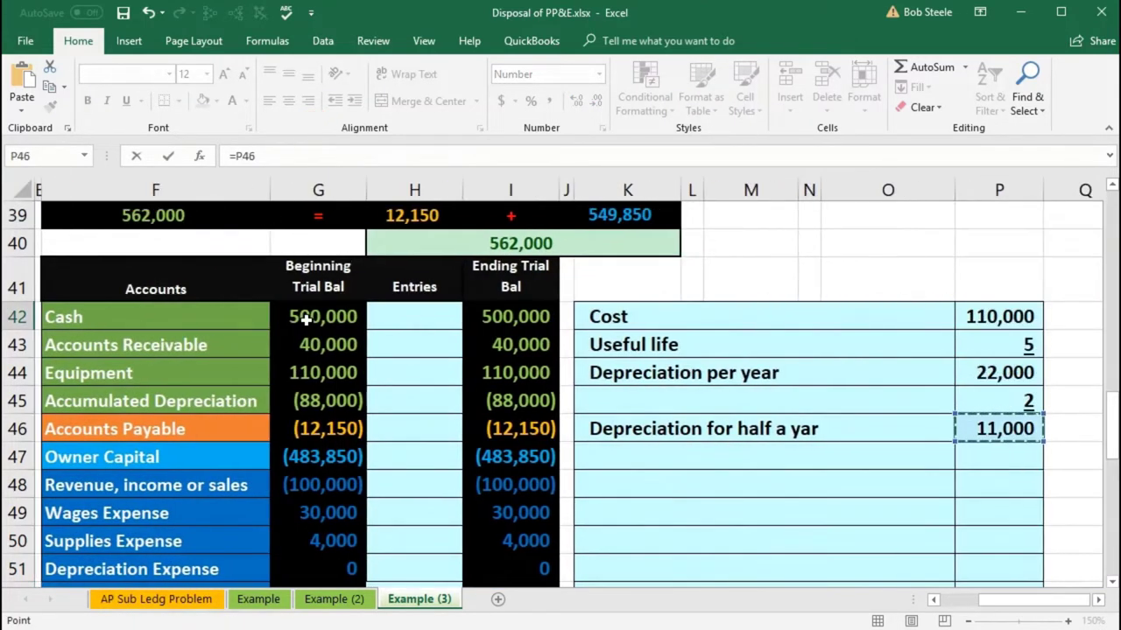
pyautogui.press('Return')
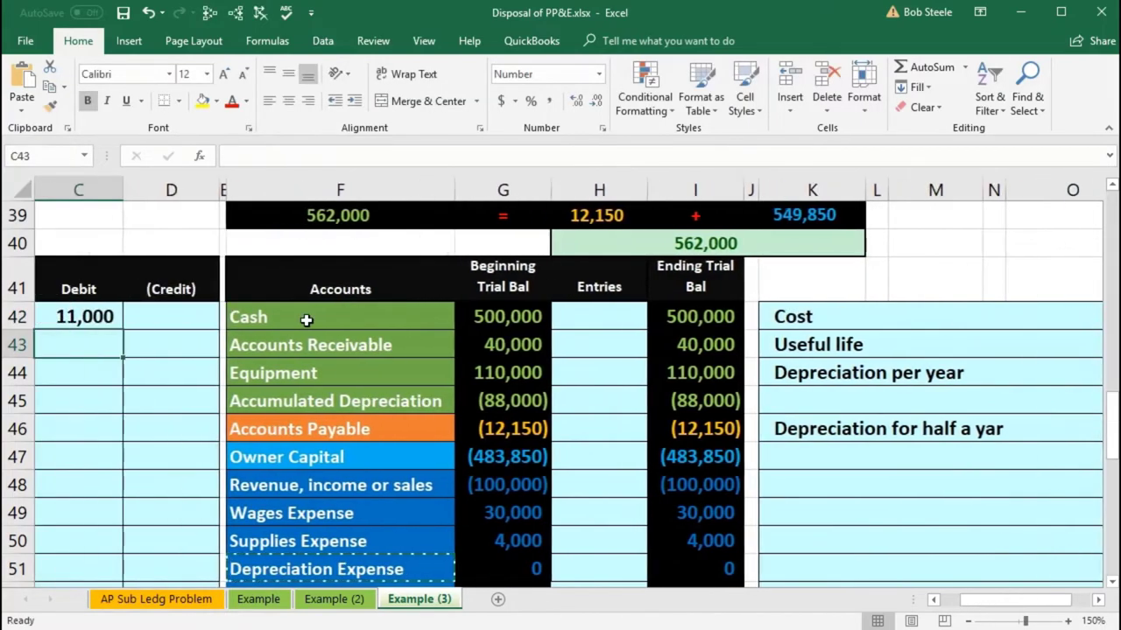
# Enter the offsetting credit in D43 as the negative of the C42 debit
pyautogui.press('Right')
pyautogui.press('Right')
pyautogui.press('Right')
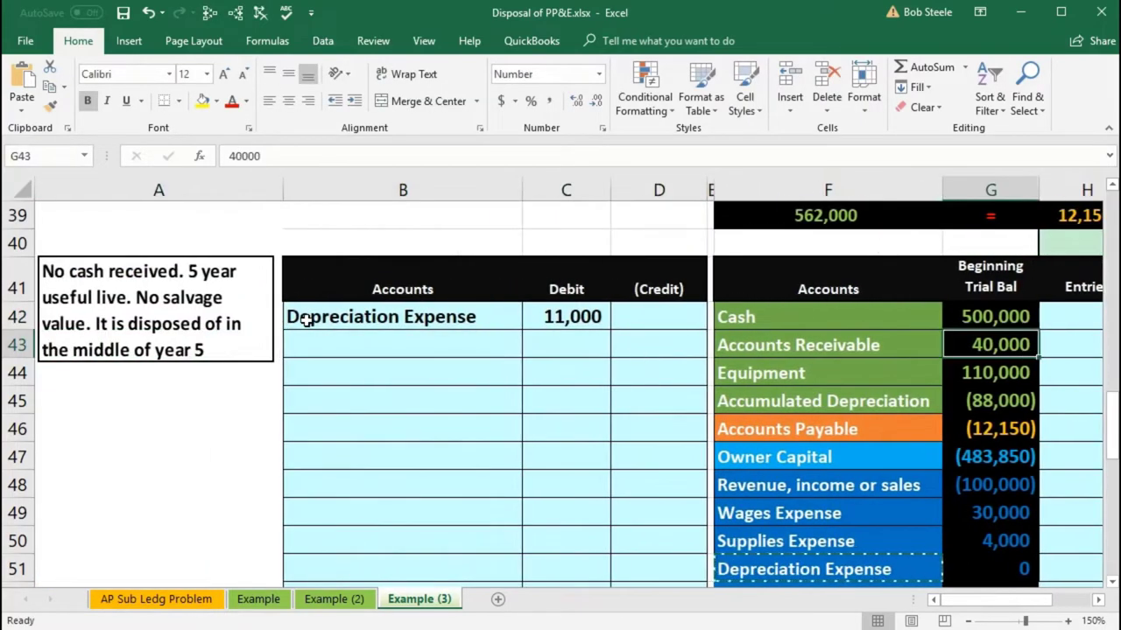
pyautogui.click(403, 349)
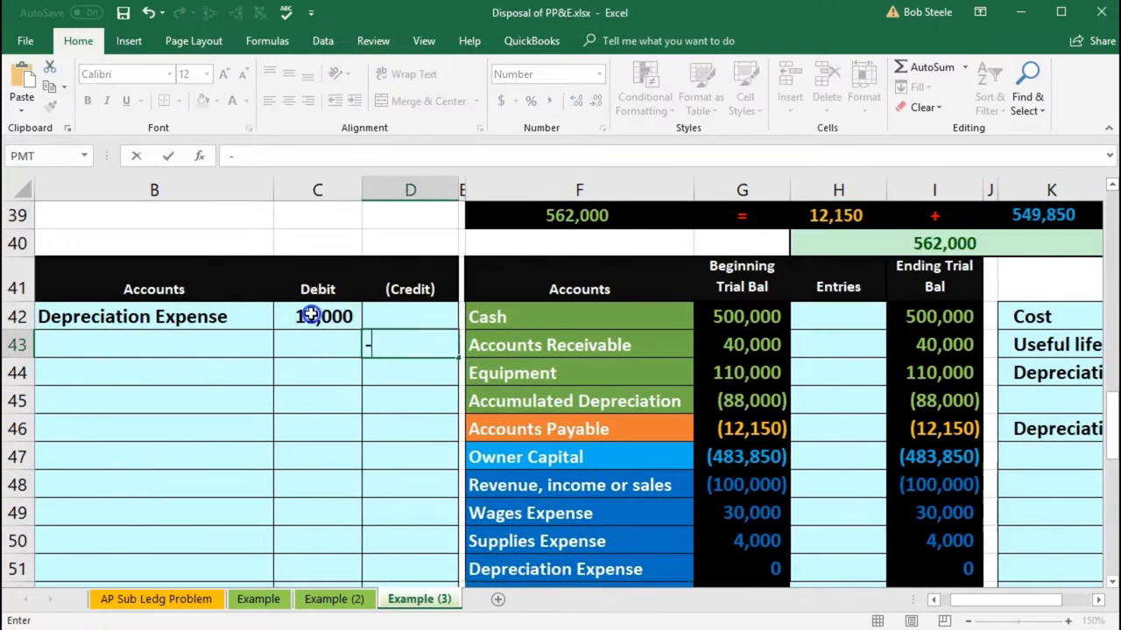
pyautogui.press('Return')
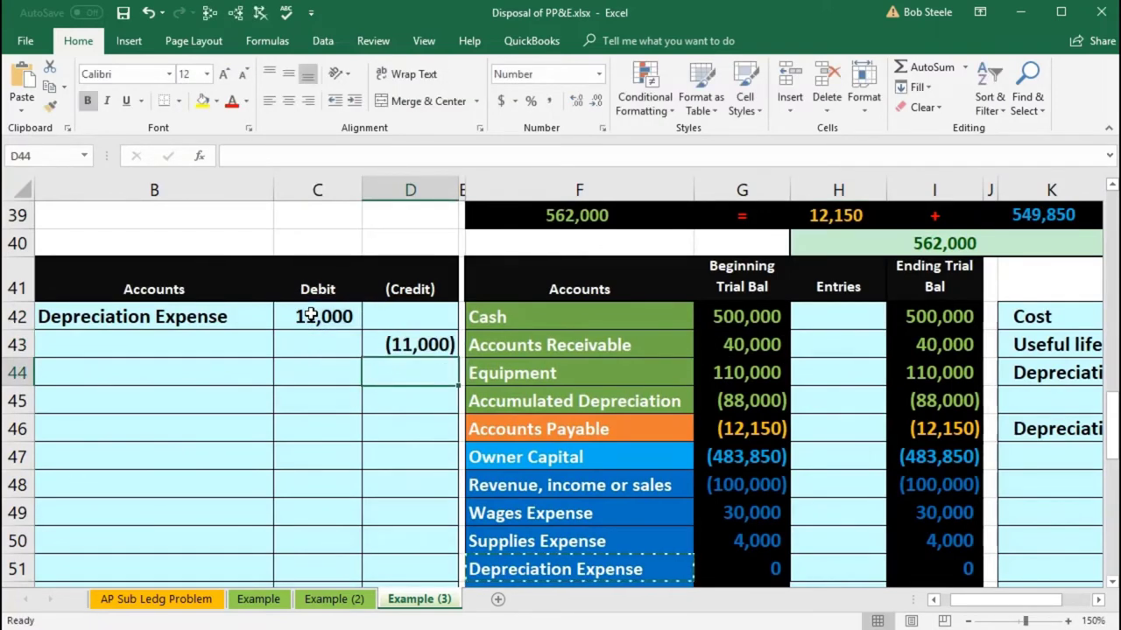
# Copy the Accumulated Depreciation account name from F45 into B43 as values and indent it as the credit account
pyautogui.click(570, 401)
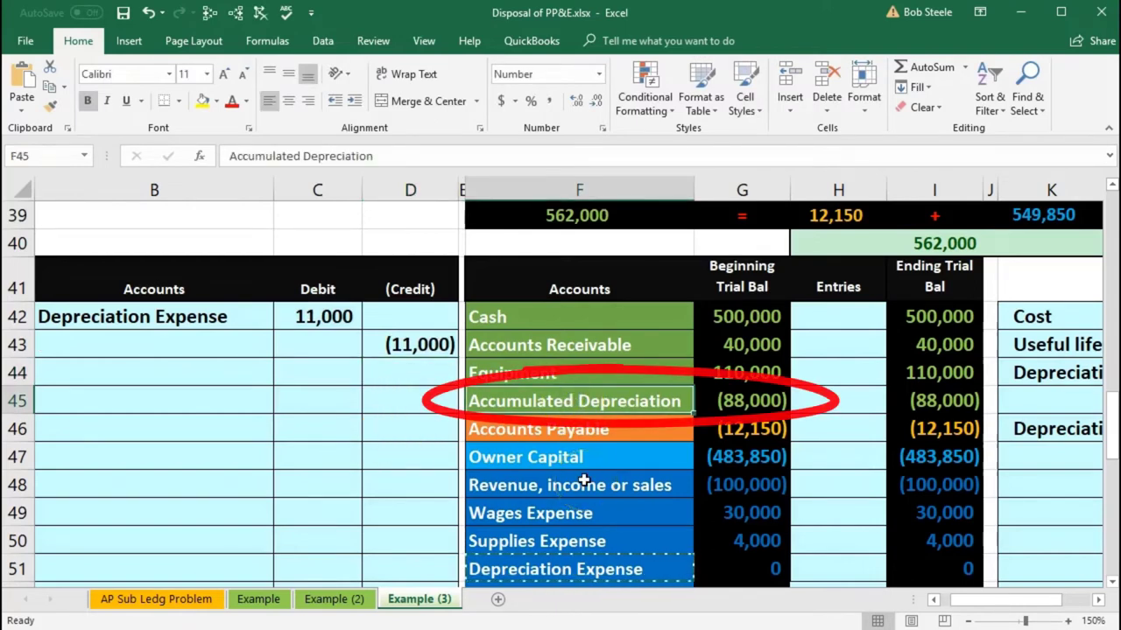
pyautogui.rightClick(582, 398)
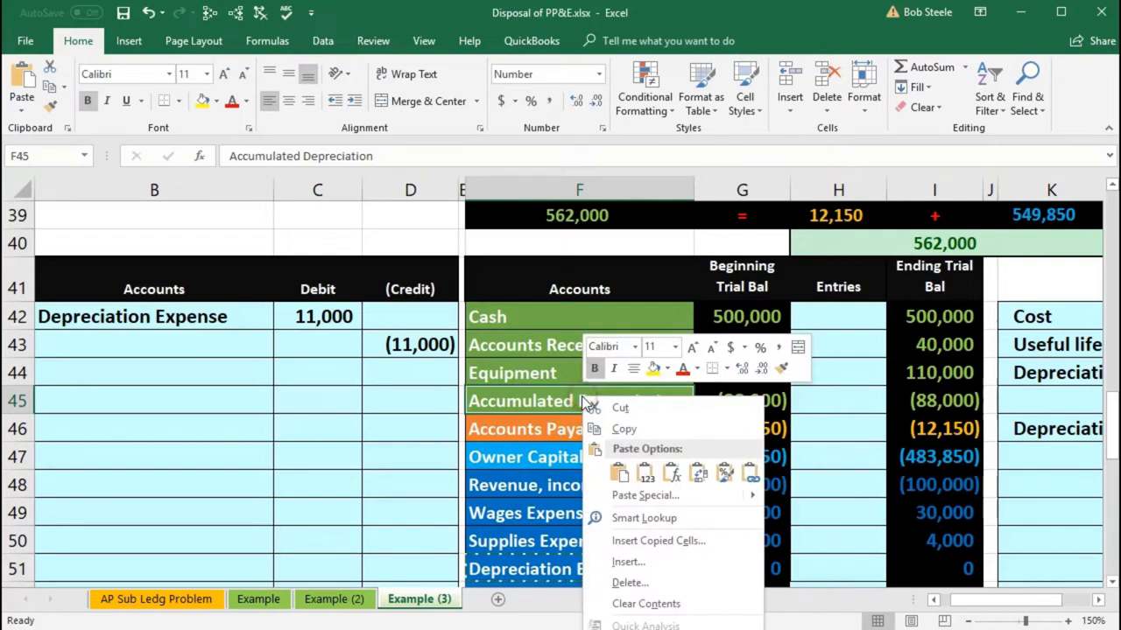
pyautogui.click(624, 429)
pyautogui.click(141, 344)
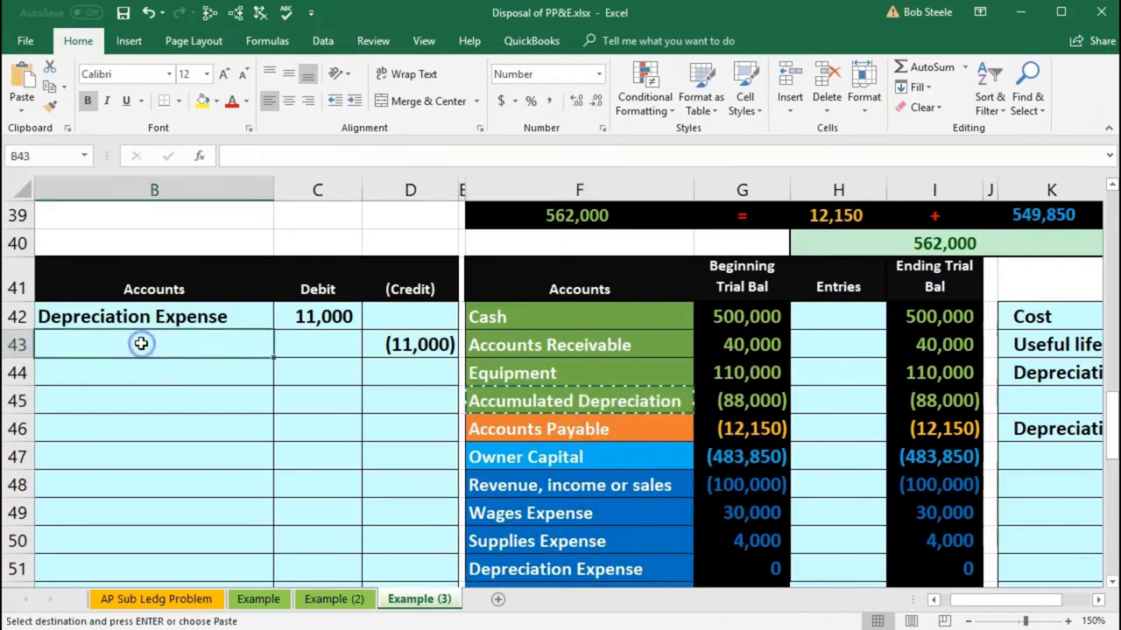
pyautogui.rightClick(141, 345)
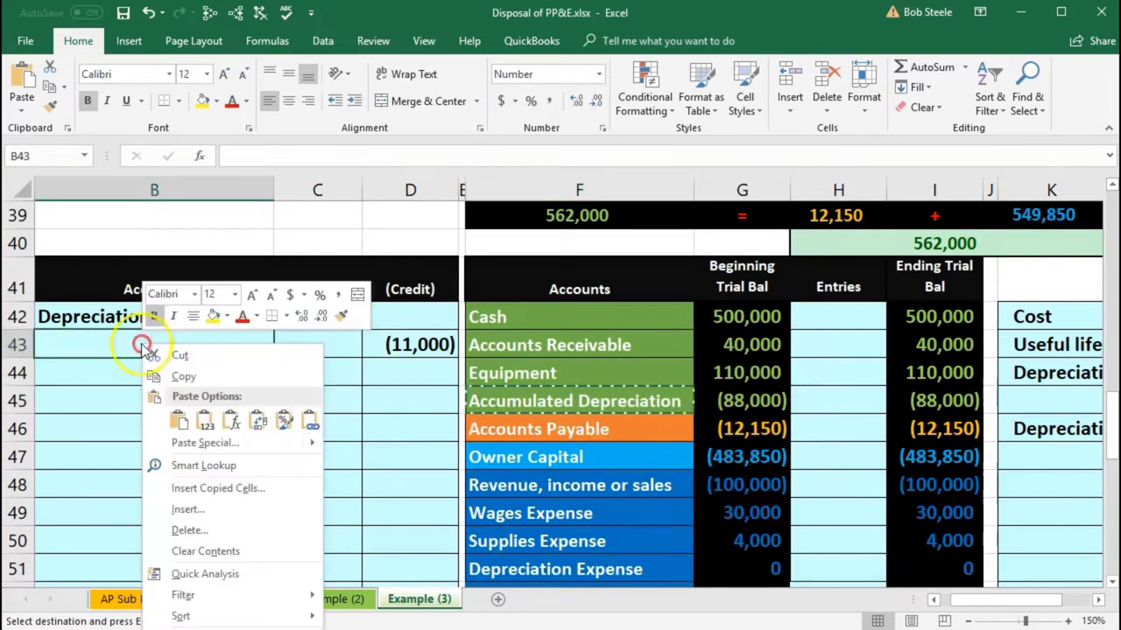
pyautogui.click(204, 420)
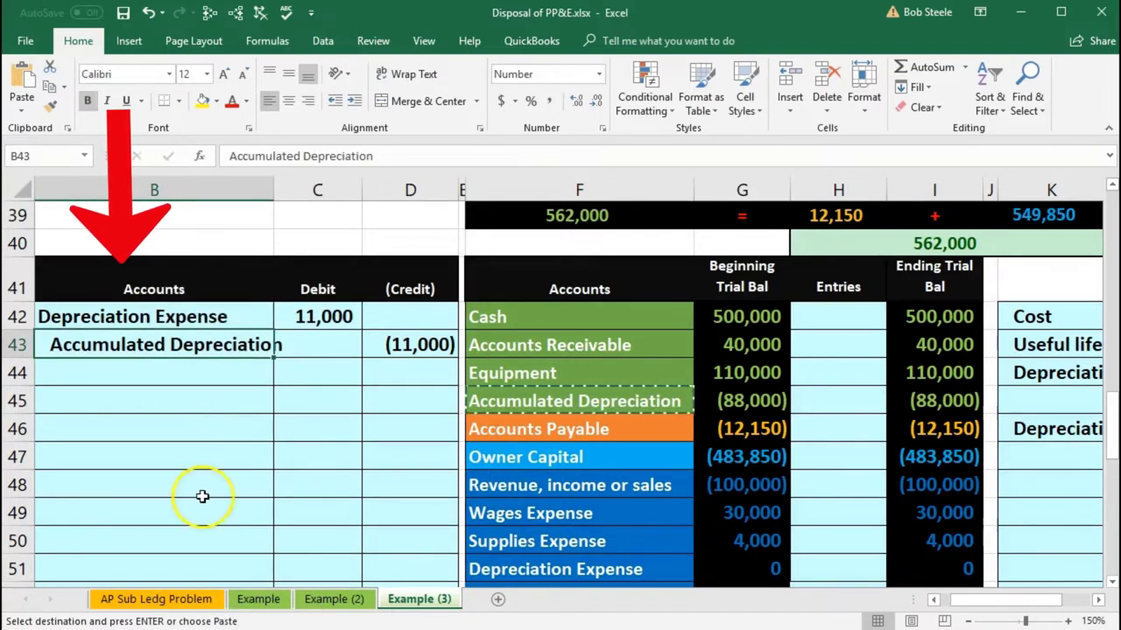
# Post the depreciation debit to the Depreciation Expense row of the Entries column, entering =C42 in H51
pyautogui.click(167, 395)
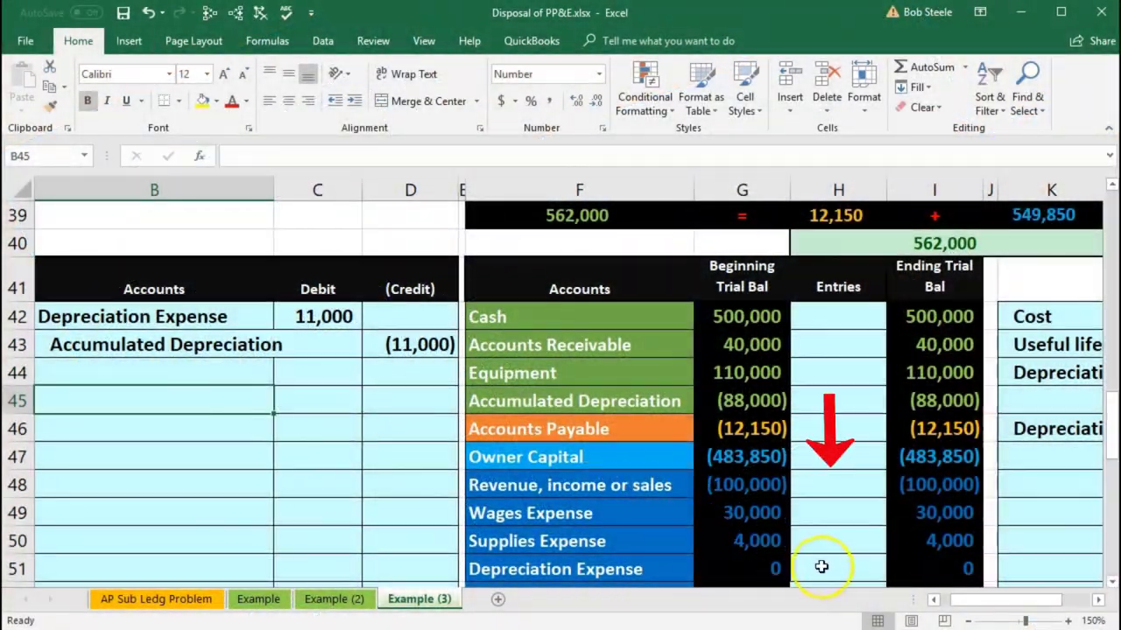
pyautogui.click(821, 567)
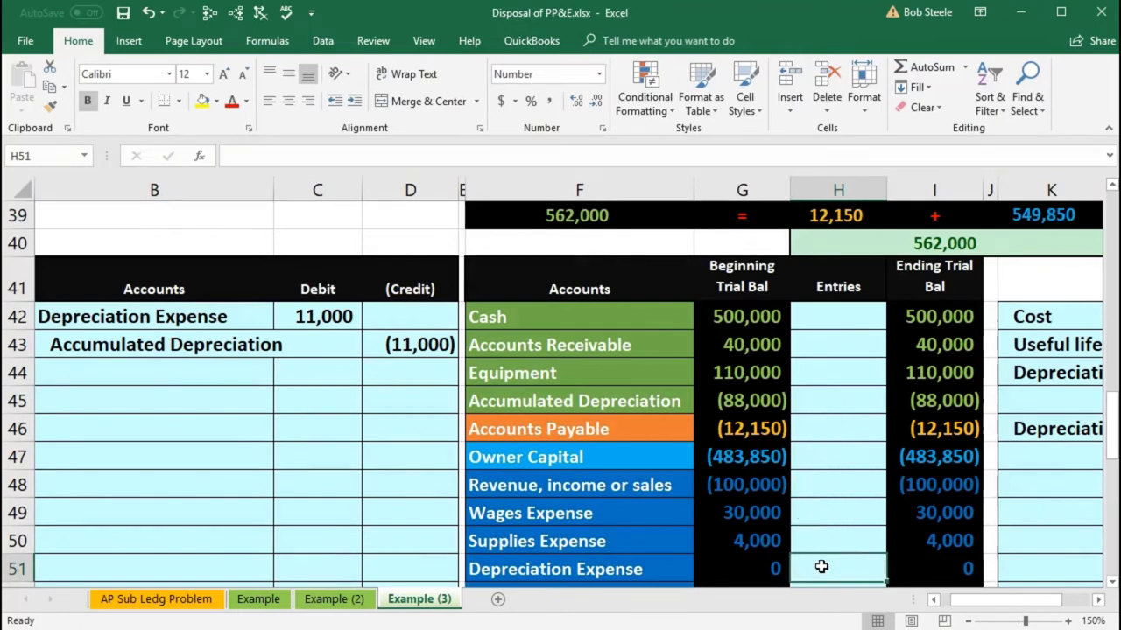
pyautogui.write('=')
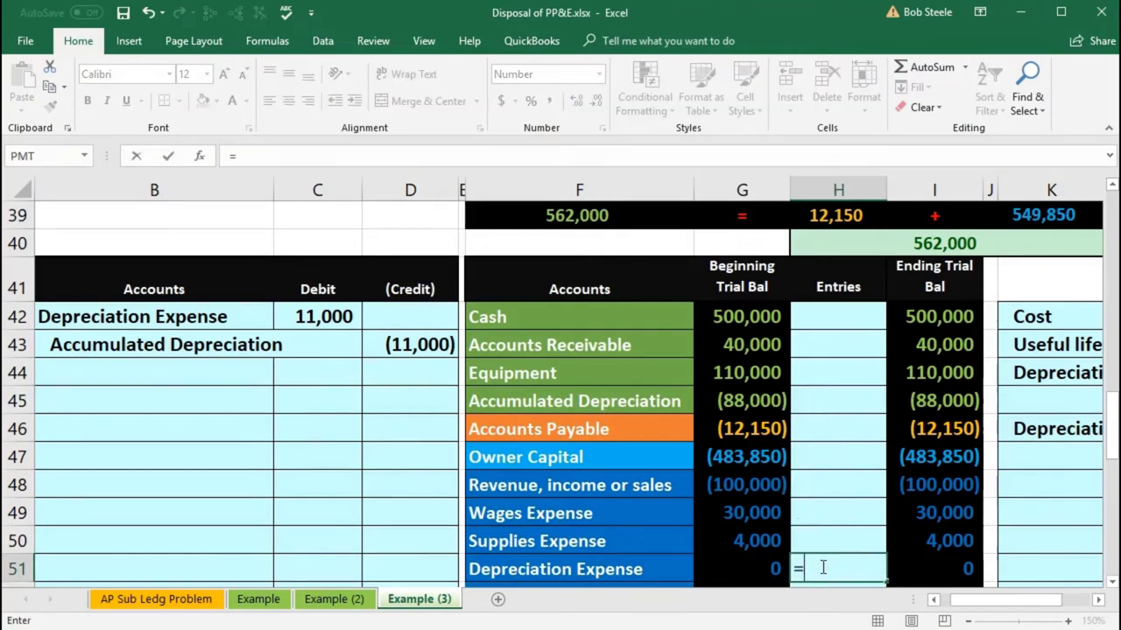
pyautogui.click(330, 318)
pyautogui.press('Return')
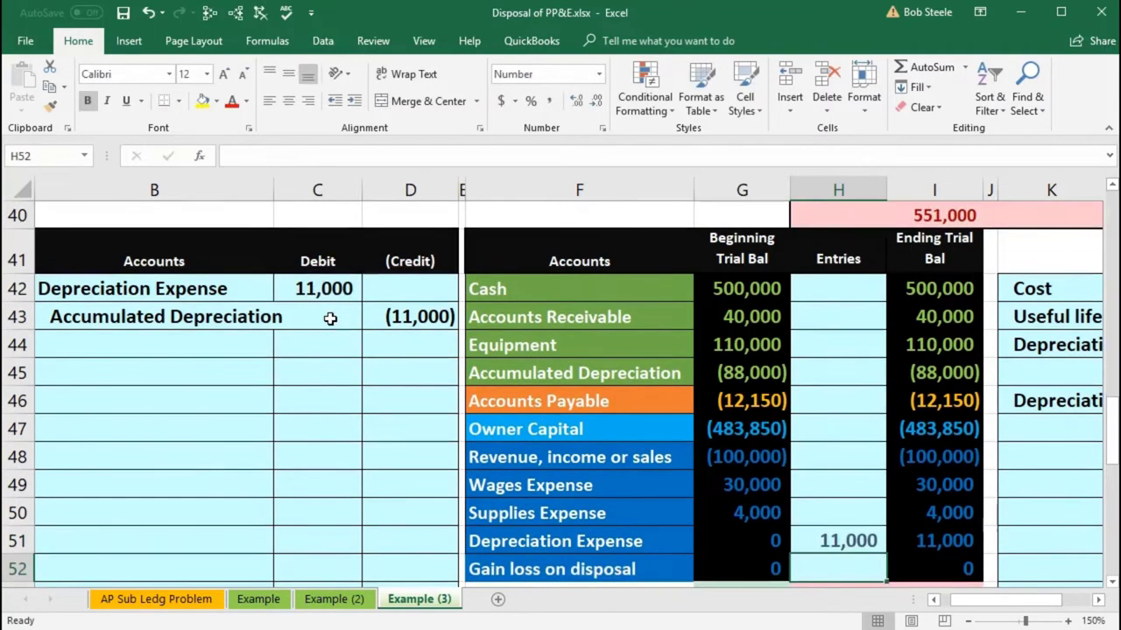
# Review the ending Depreciation Expense balance in I51 and the Net Income formula in I54 against the beginning net income
pyautogui.scroll(-1, 491, 440)
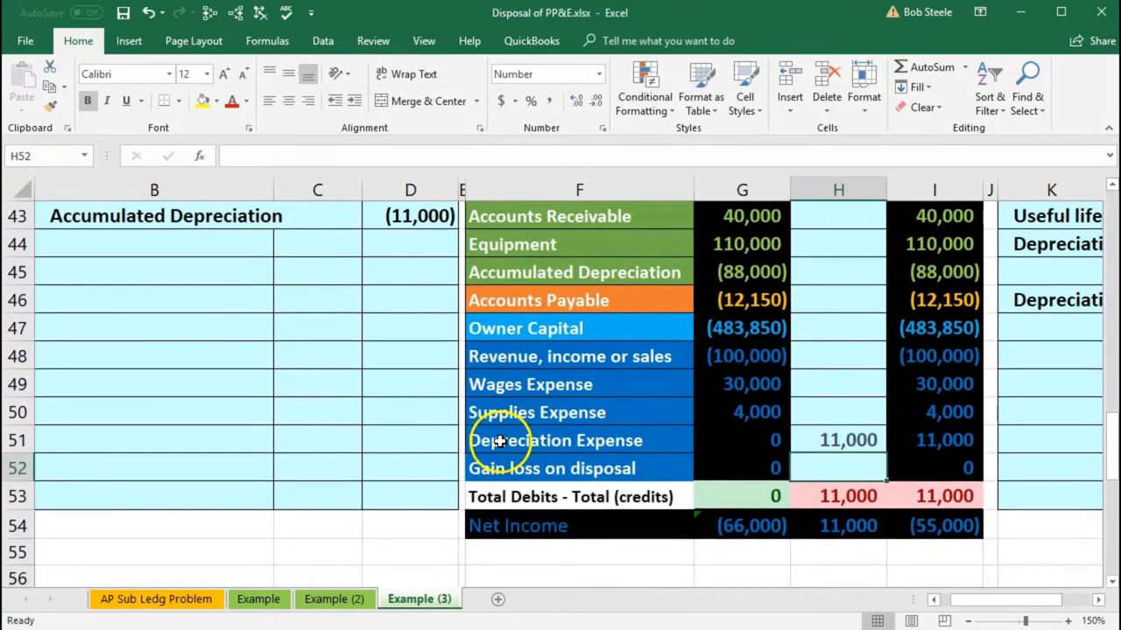
pyautogui.click(915, 436)
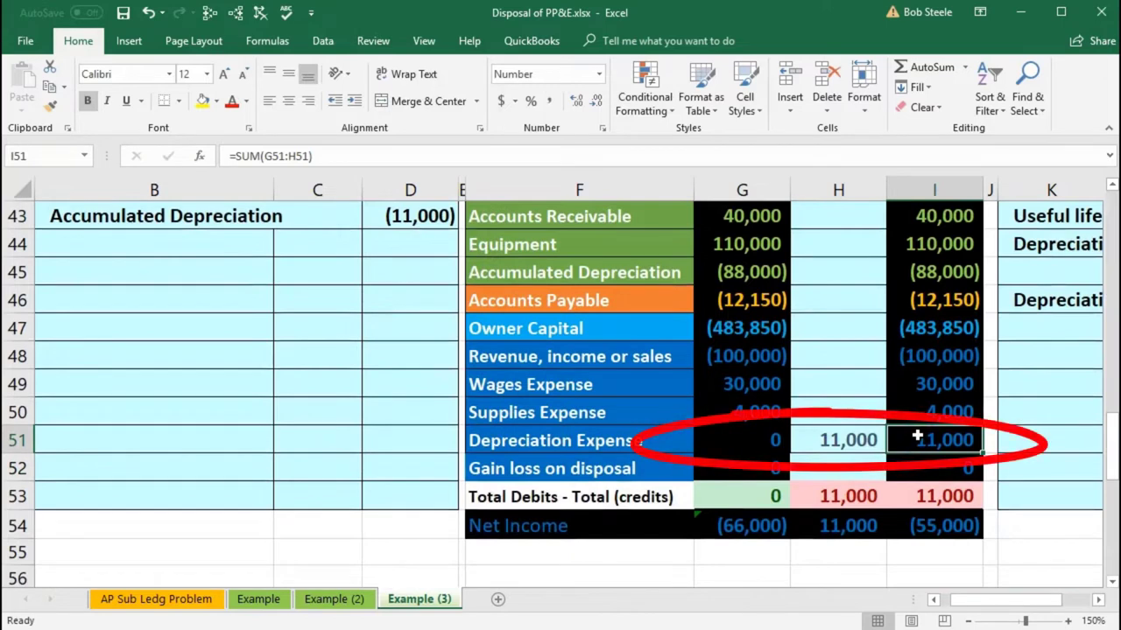
pyautogui.click(935, 525)
pyautogui.doubleClick(937, 524)
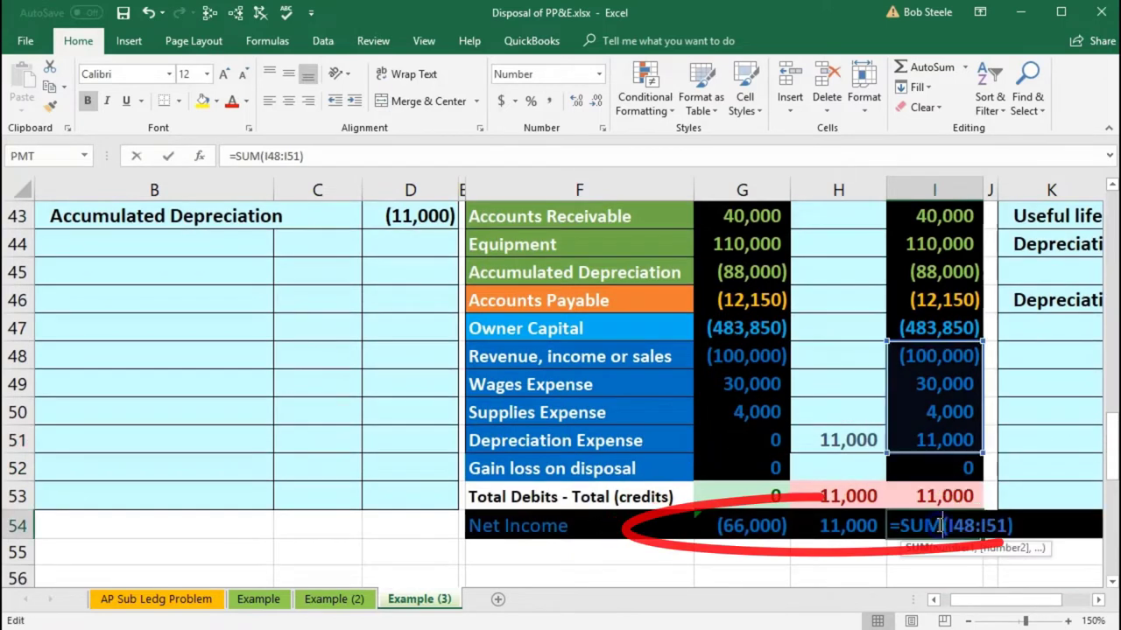
pyautogui.press('Return')
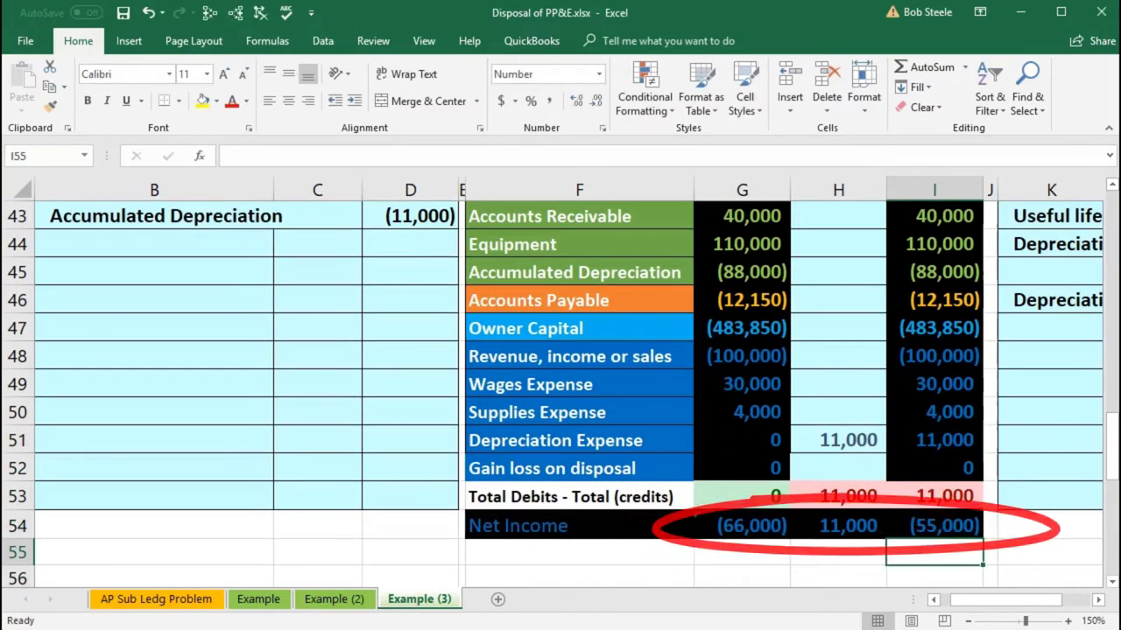
pyautogui.click(743, 526)
pyautogui.scroll(3, 746, 510)
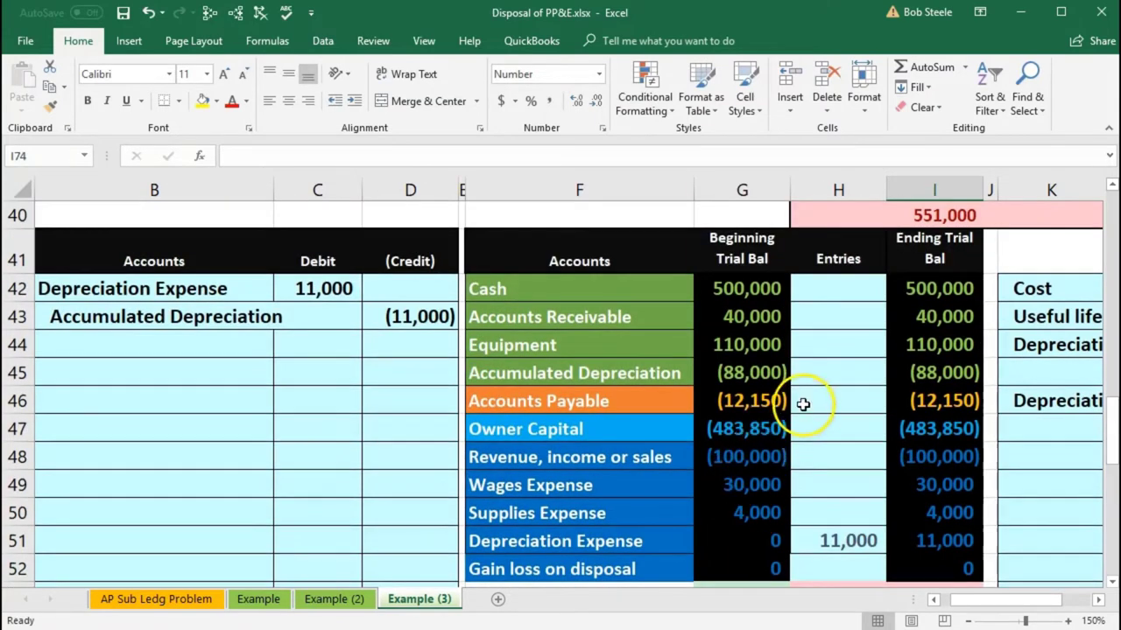
# Post the credit to the Accumulated Depreciation row of the Entries column, entering =D43 in H45
pyautogui.click(825, 372)
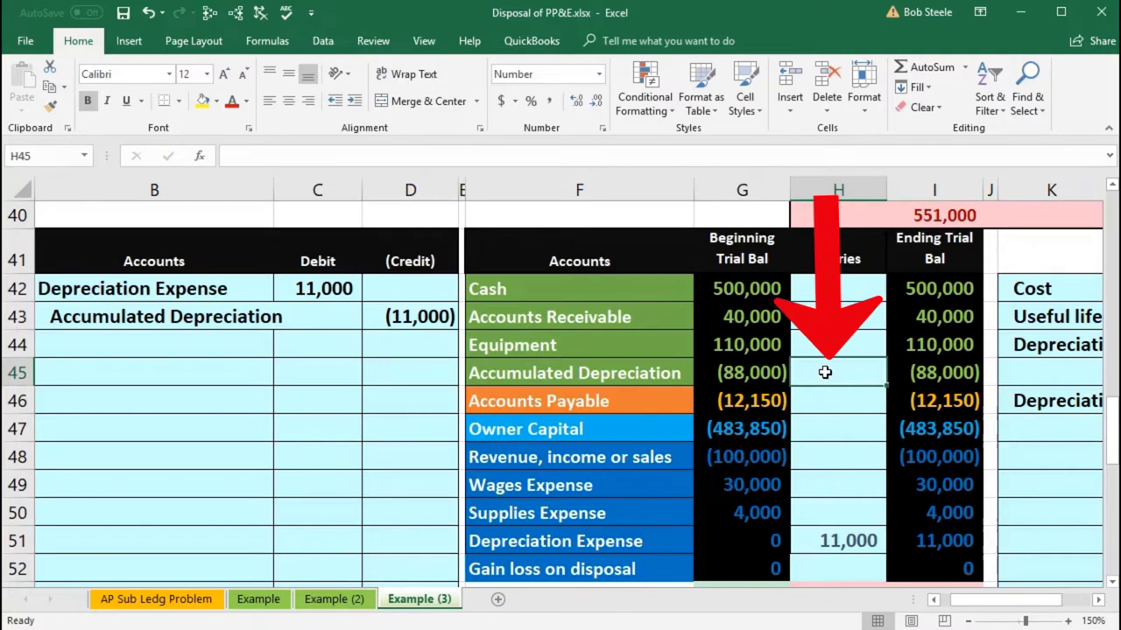
pyautogui.write('=')
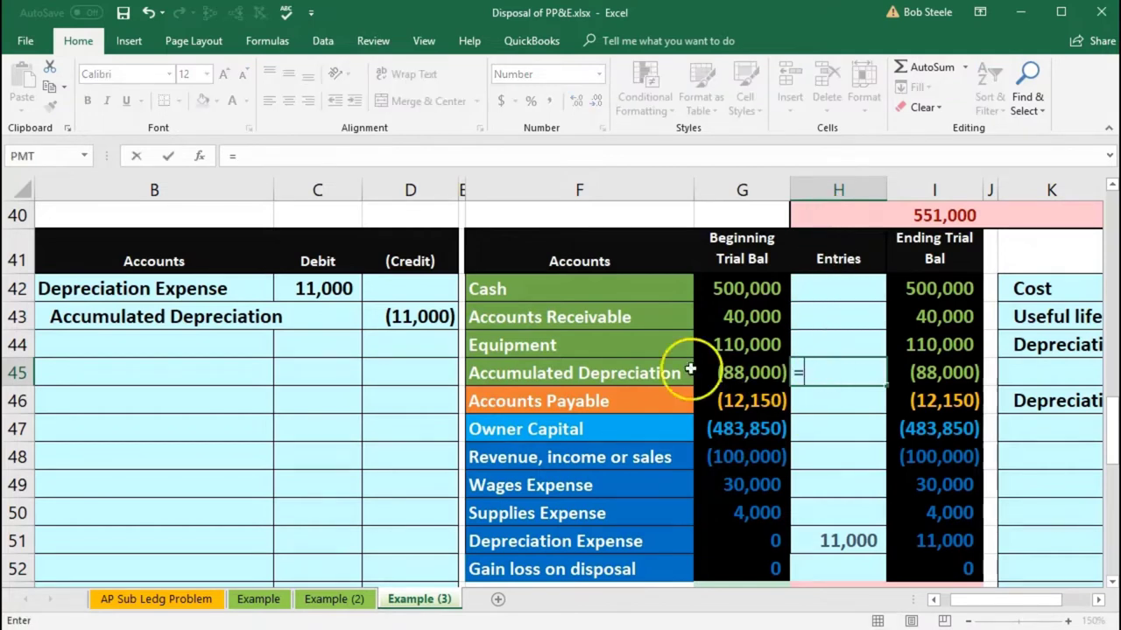
pyautogui.click(444, 319)
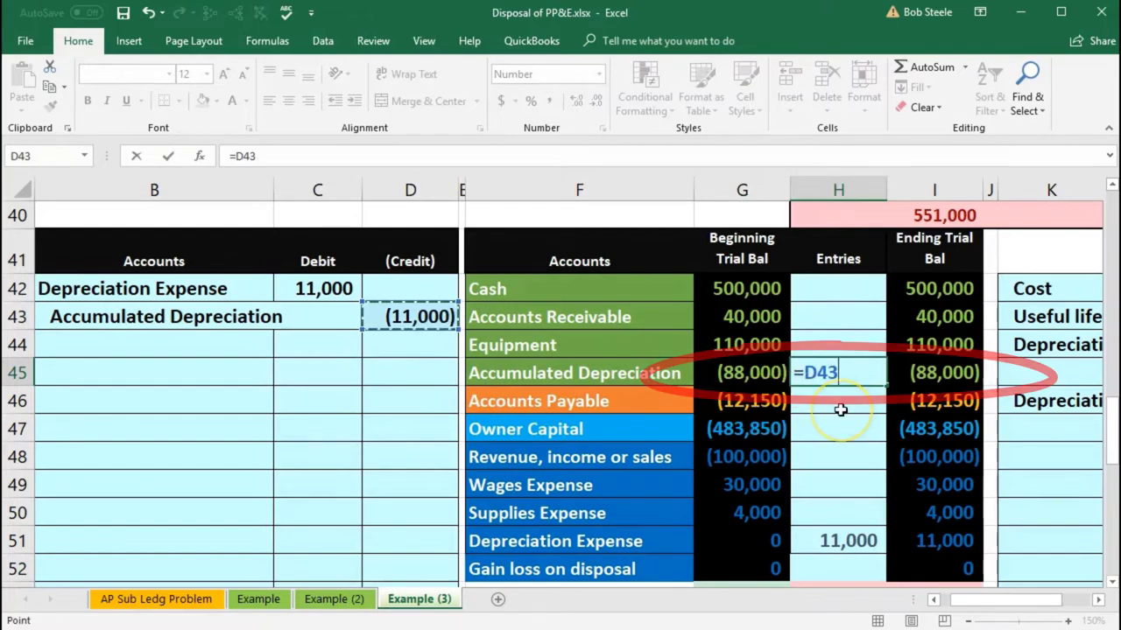
pyautogui.press('Return')
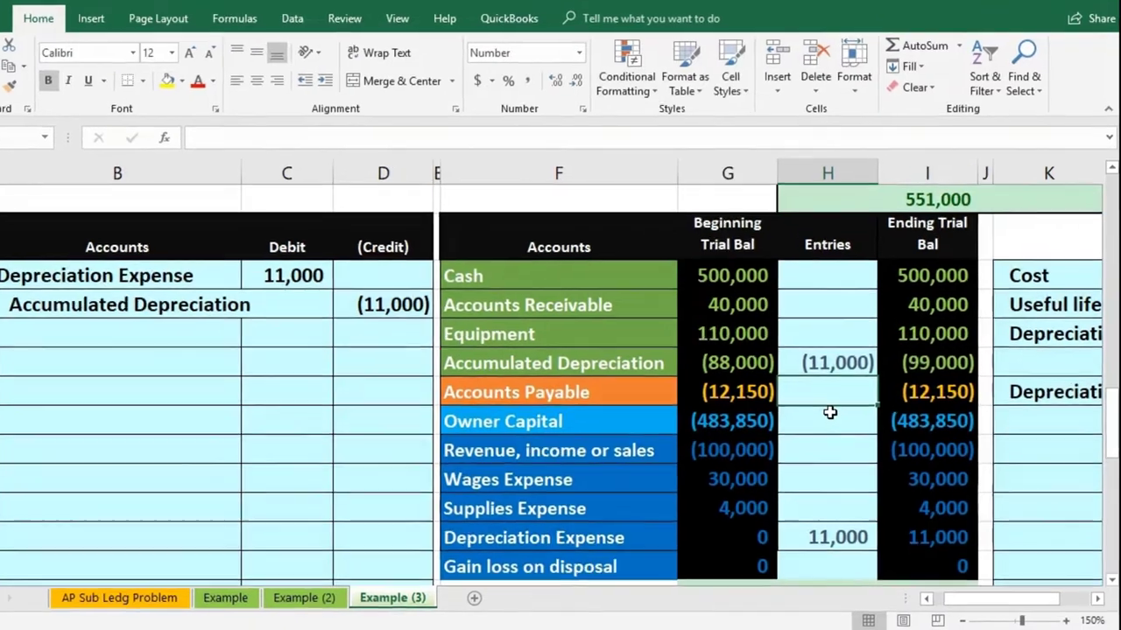
# Check the trial balance totals and sum the ending Equipment and Accumulated Depreciation balances in I44:I45 to read the book value
pyautogui.scroll(-1, 840, 422)
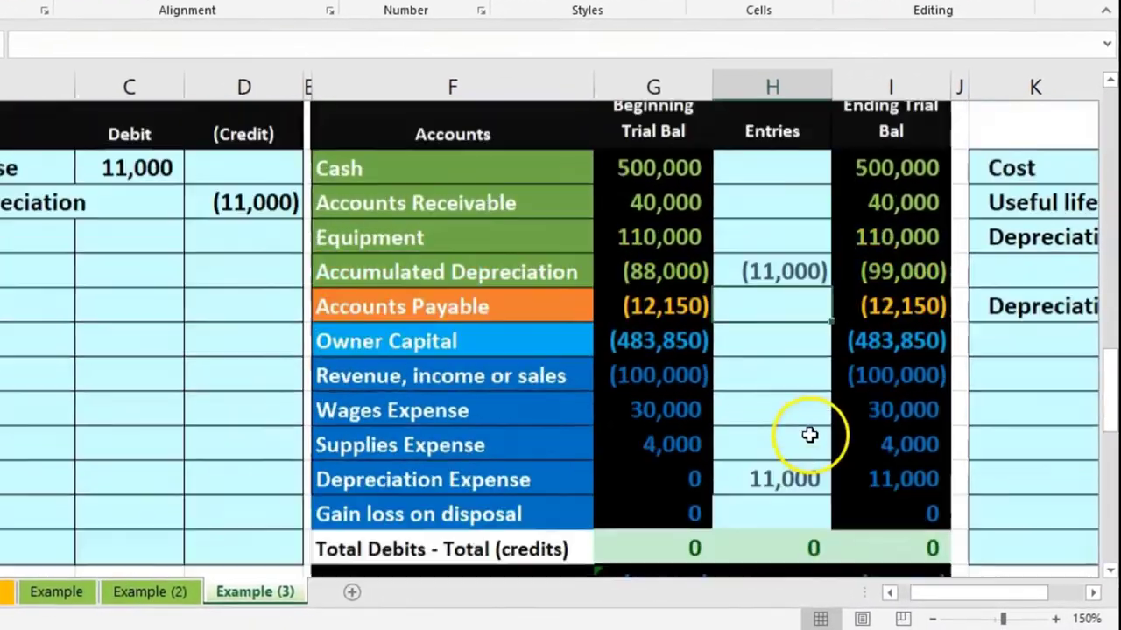
pyautogui.scroll(1, 803, 426)
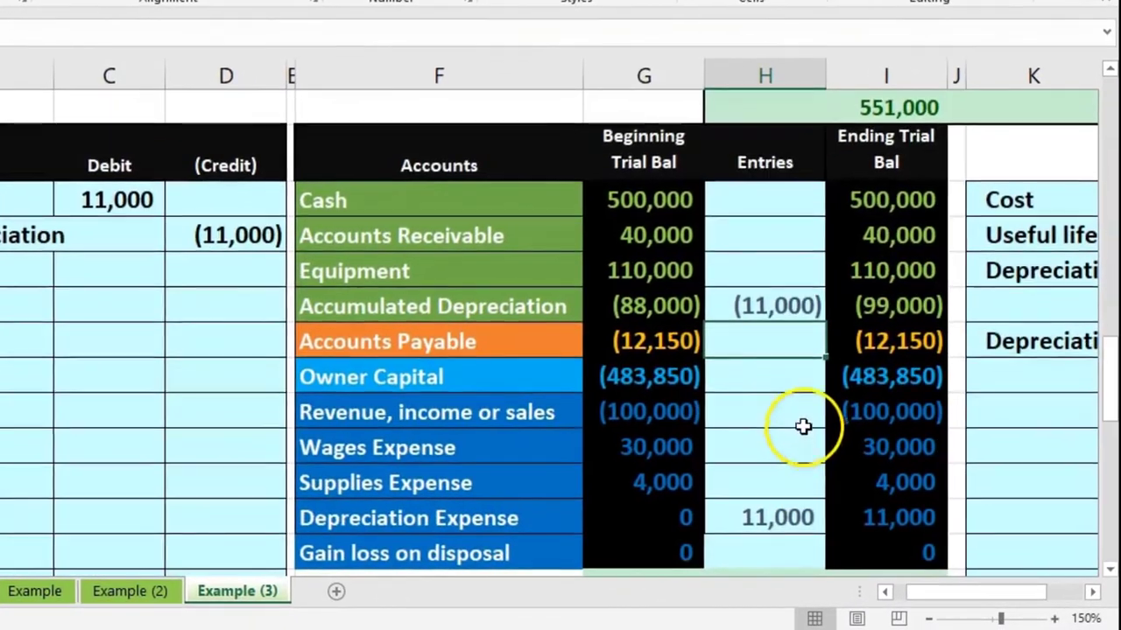
pyautogui.click(890, 267)
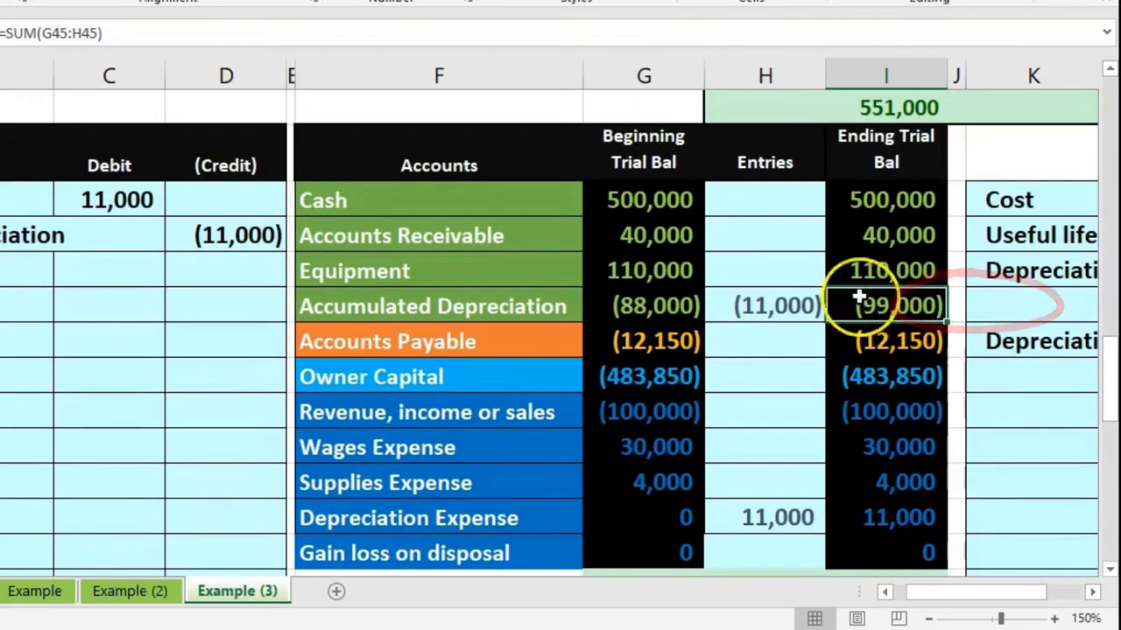
pyautogui.click(832, 269)
pyautogui.moveTo(832, 269); pyautogui.dragTo(832, 292)
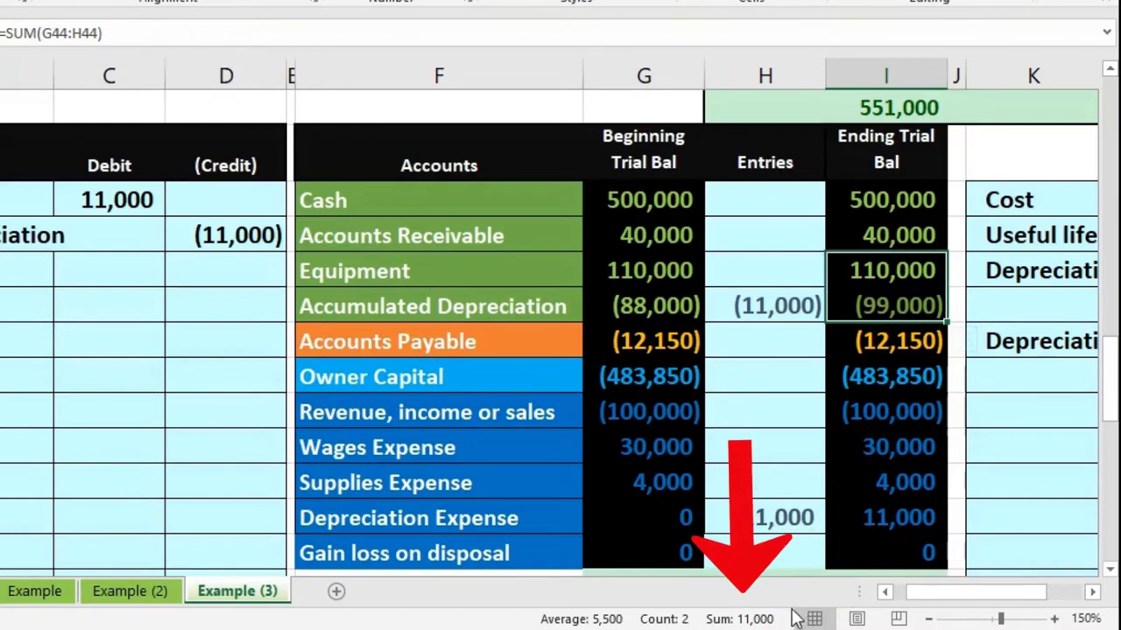
pyautogui.moveTo(925, 594); pyautogui.dragTo(909, 603)
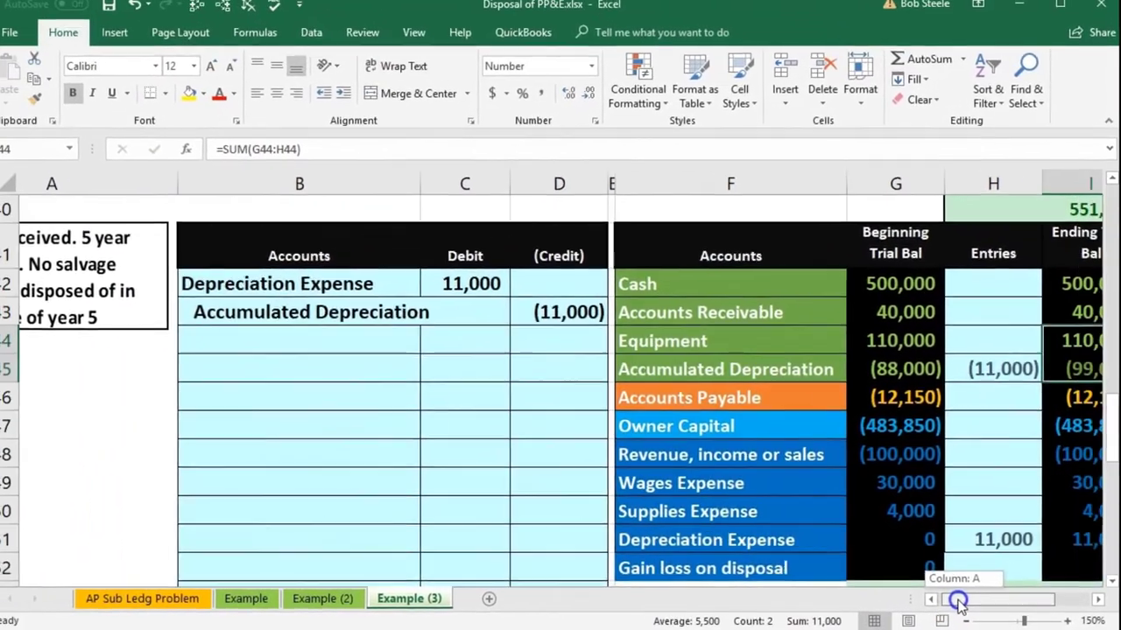
pyautogui.moveTo(959, 602); pyautogui.dragTo(967, 602)
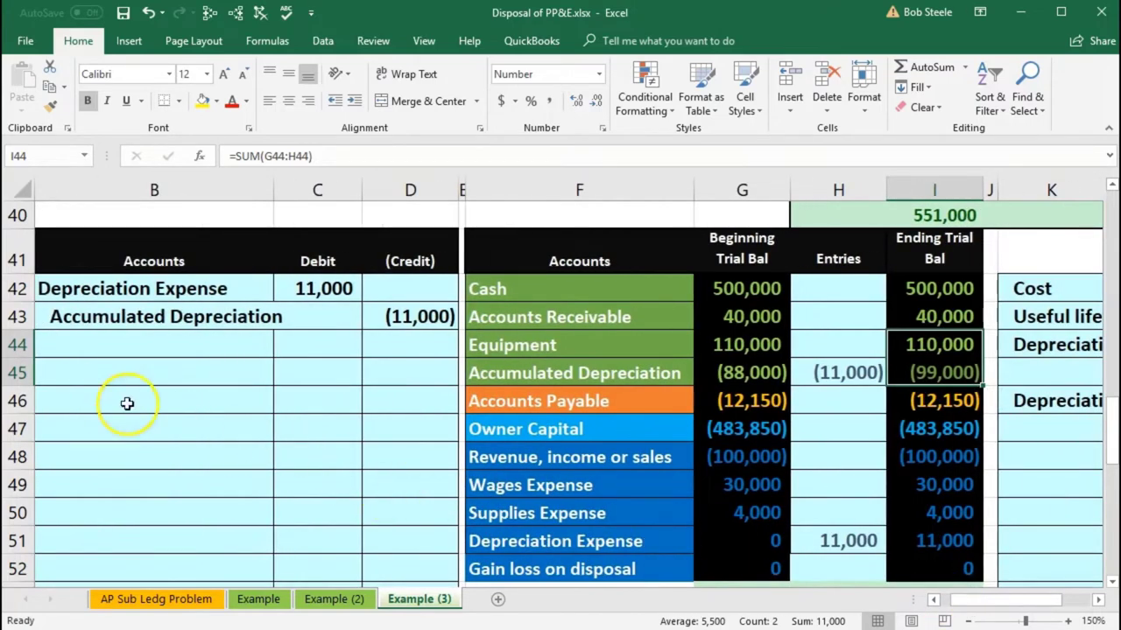
# Copy the Equipment account name from F44 and paste it as values only into B46 of the journal entry
pyautogui.click(92, 373)
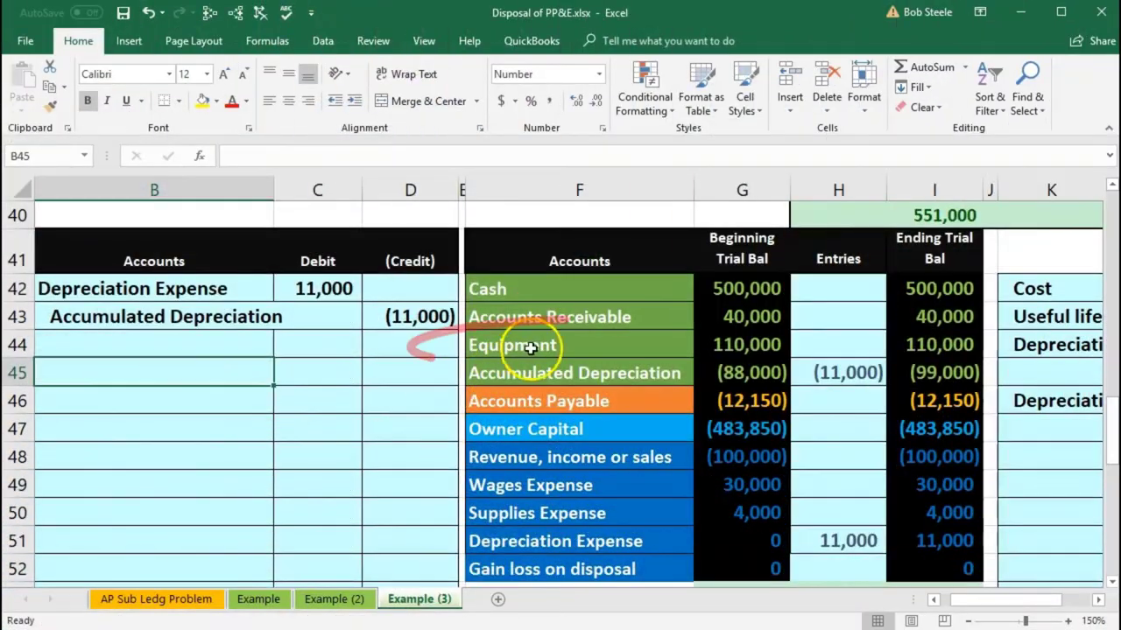
pyautogui.click(531, 347)
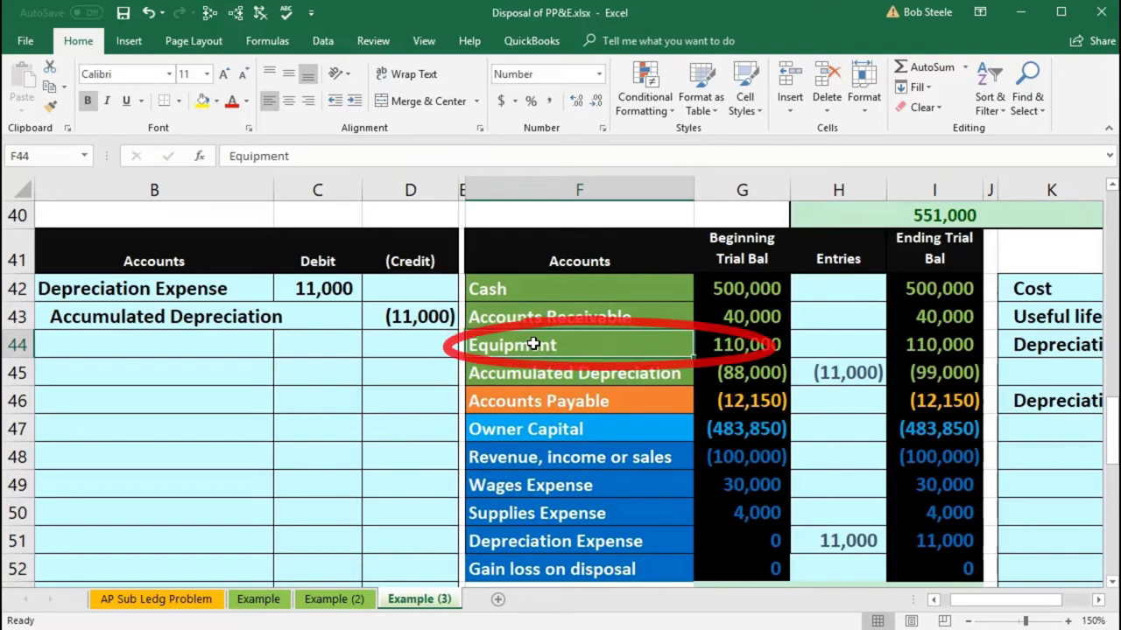
pyautogui.rightClick(533, 345)
pyautogui.click(558, 376)
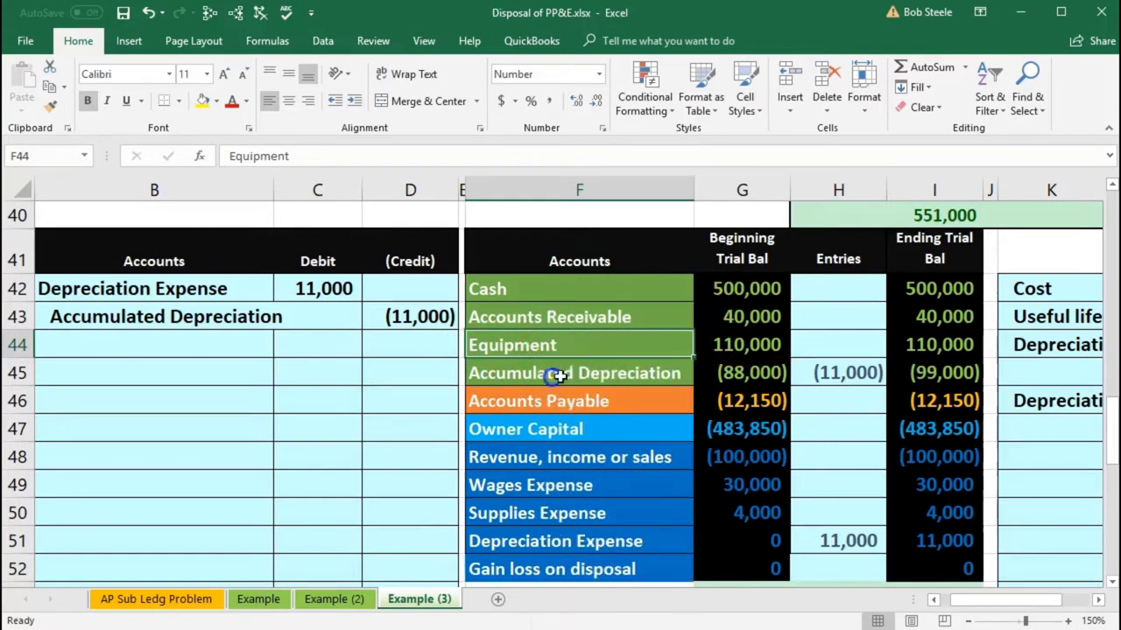
pyautogui.click(124, 373)
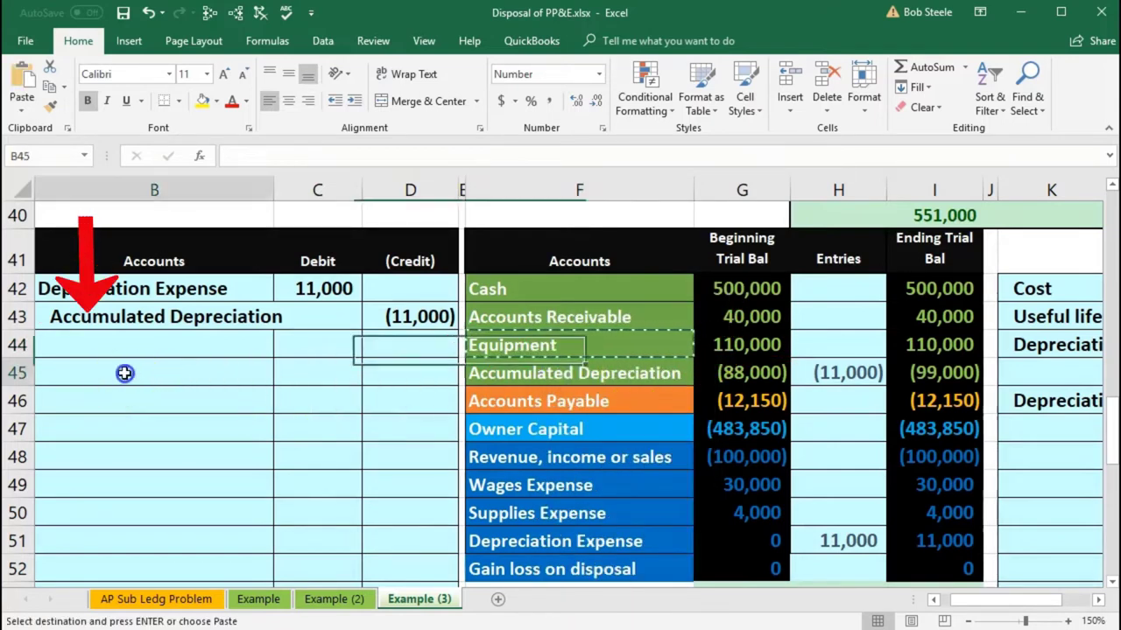
pyautogui.click(122, 402)
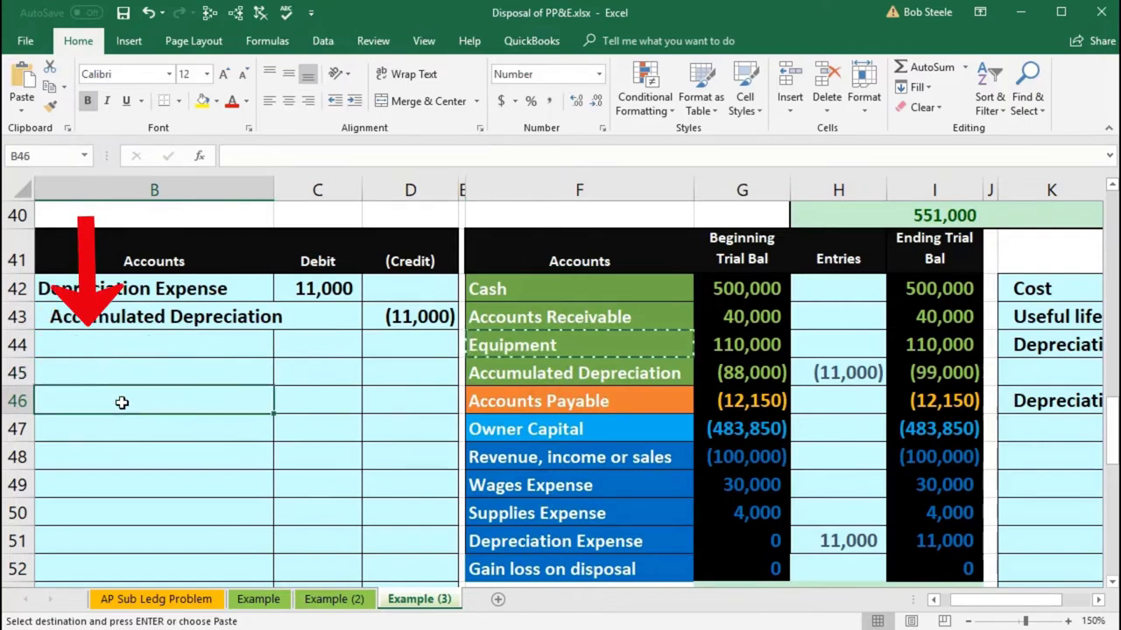
pyautogui.rightClick(122, 402)
pyautogui.click(185, 480)
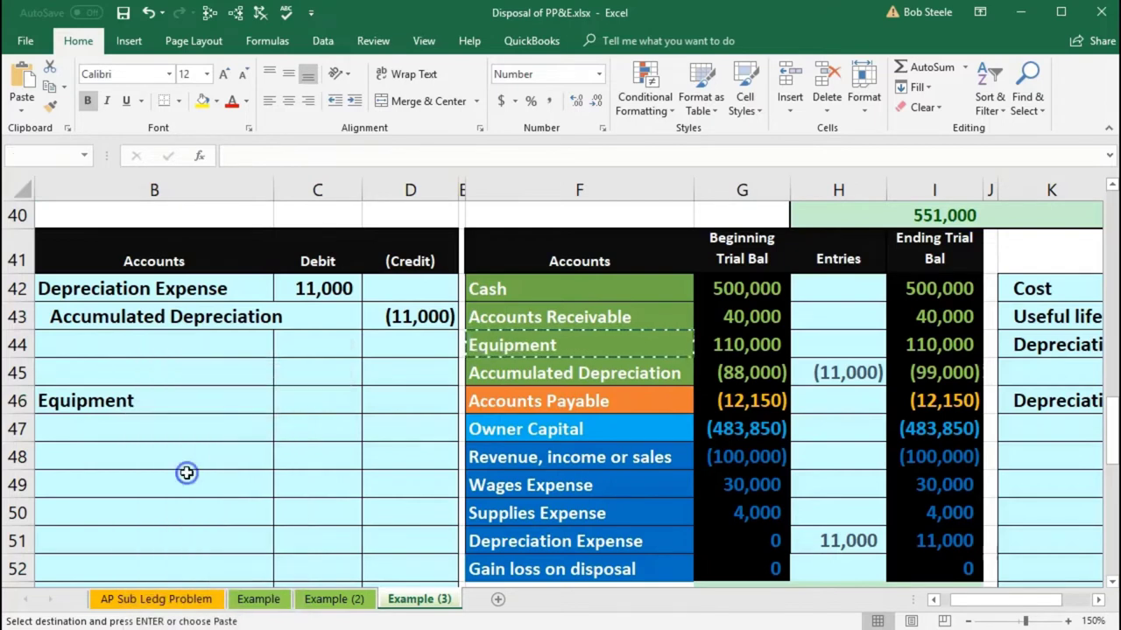
# Credit Equipment for -110000 in D46 and indent the Equipment account name in B46
pyautogui.click(401, 402)
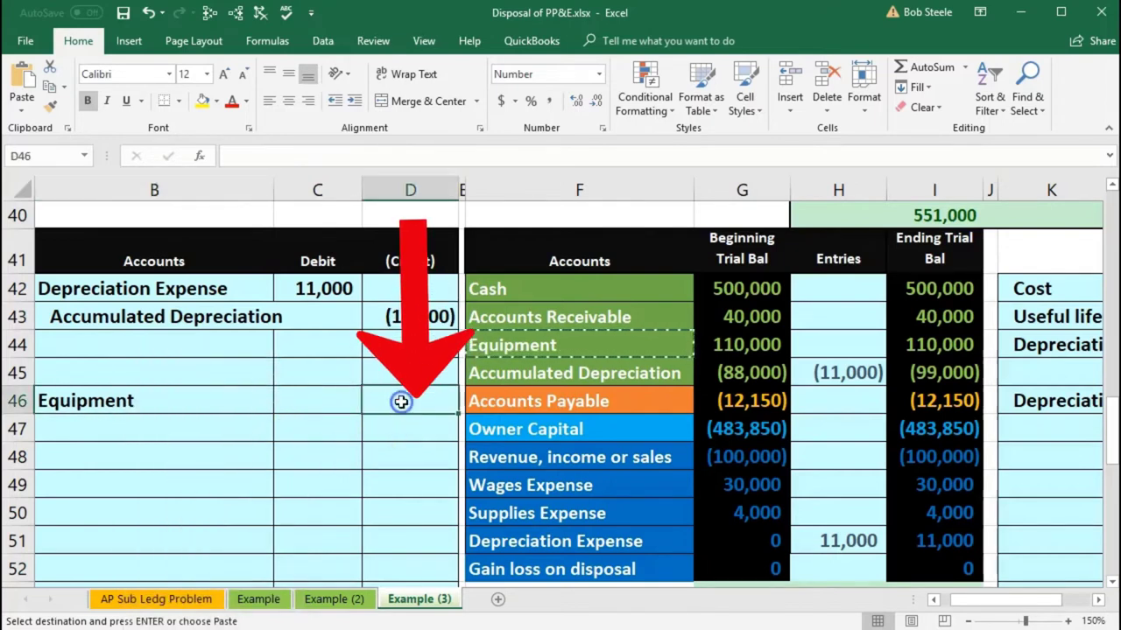
pyautogui.write('-')
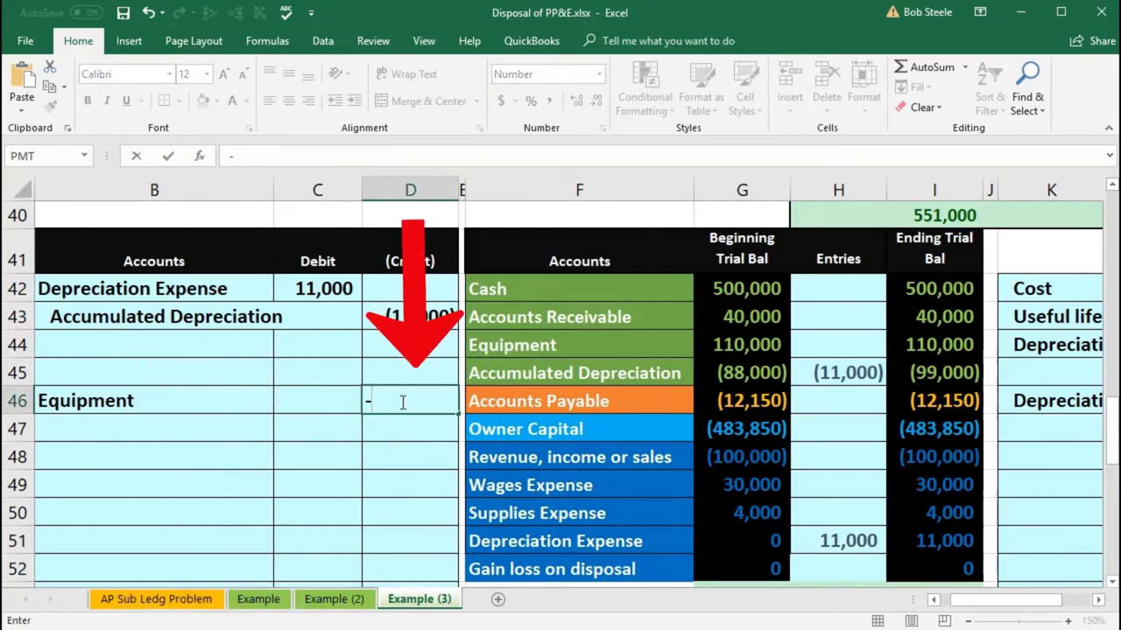
pyautogui.write('11000')
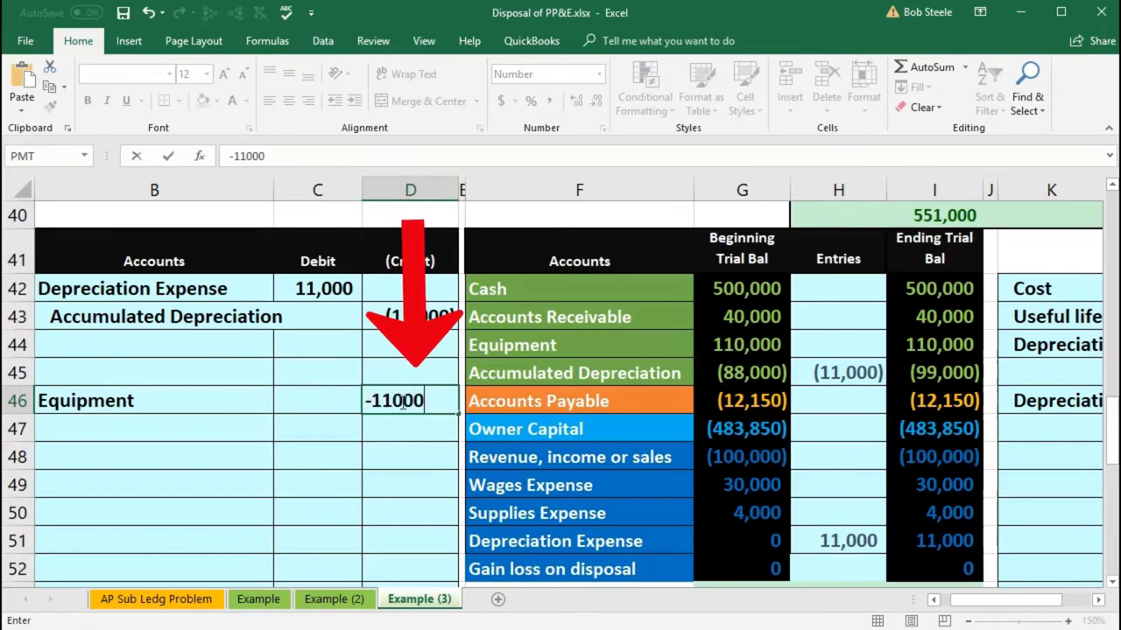
pyautogui.write('0')
pyautogui.press('Return')
pyautogui.click(215, 397)
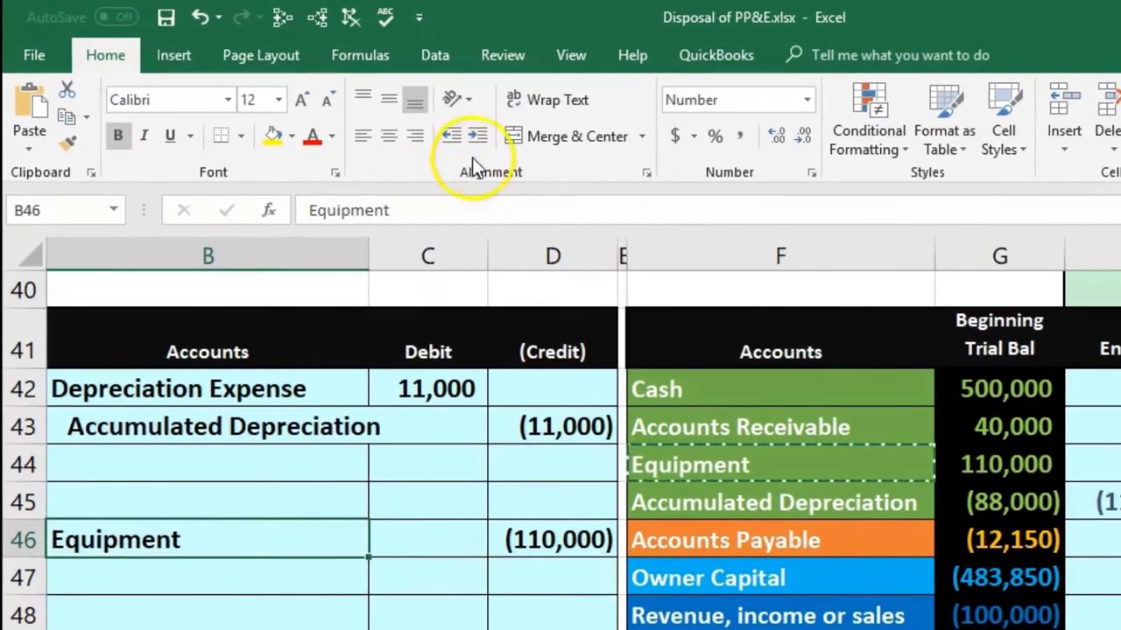
pyautogui.click(476, 137)
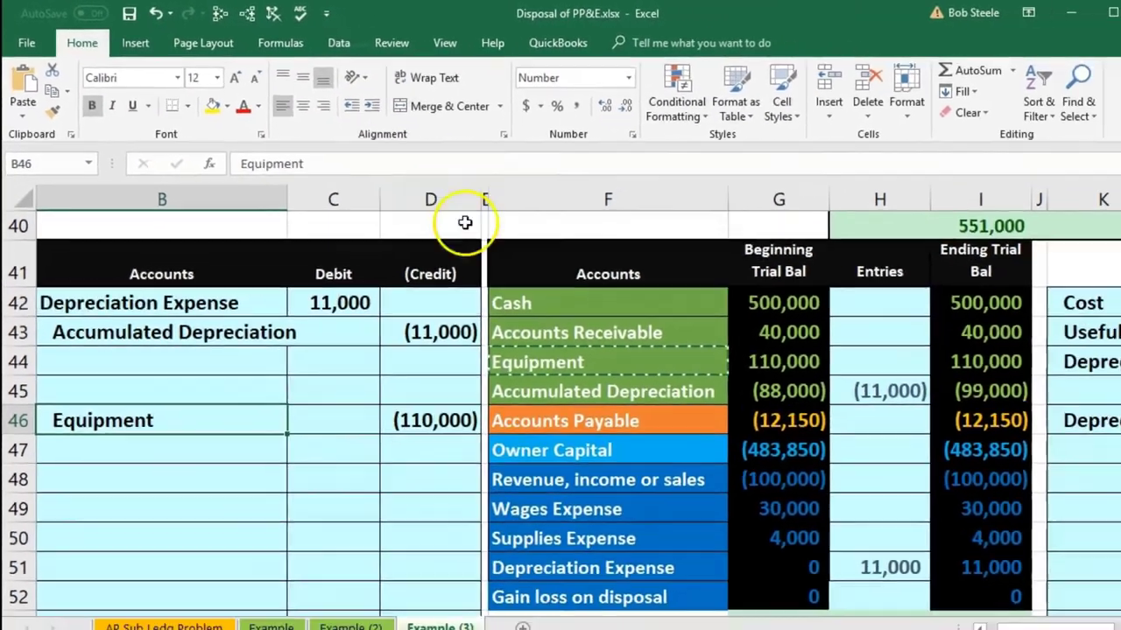
# Check the Accumulated Depreciation balances, and copy the account name from F45 into B45 above Equipment as values only
pyautogui.click(601, 389)
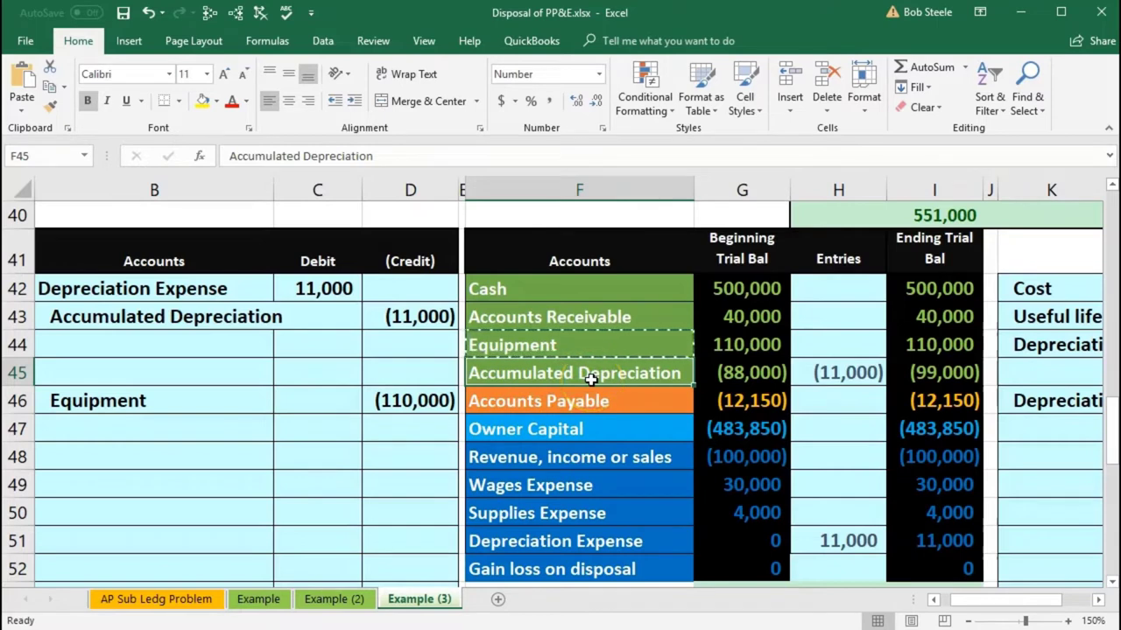
pyautogui.click(935, 373)
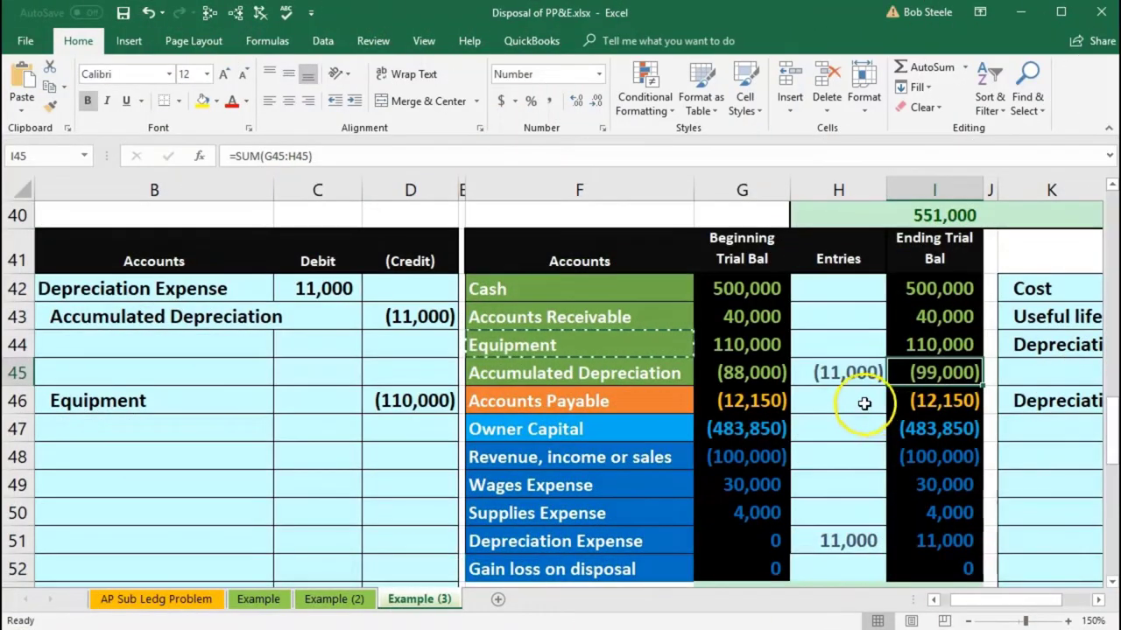
pyautogui.click(757, 372)
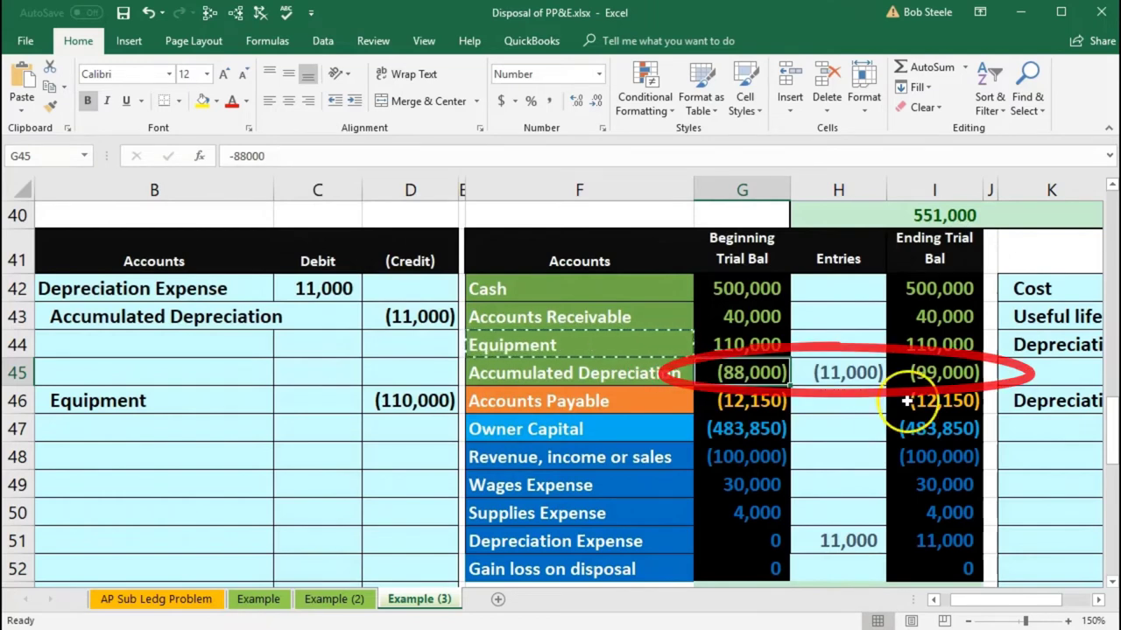
pyautogui.click(594, 373)
pyautogui.rightClick(595, 374)
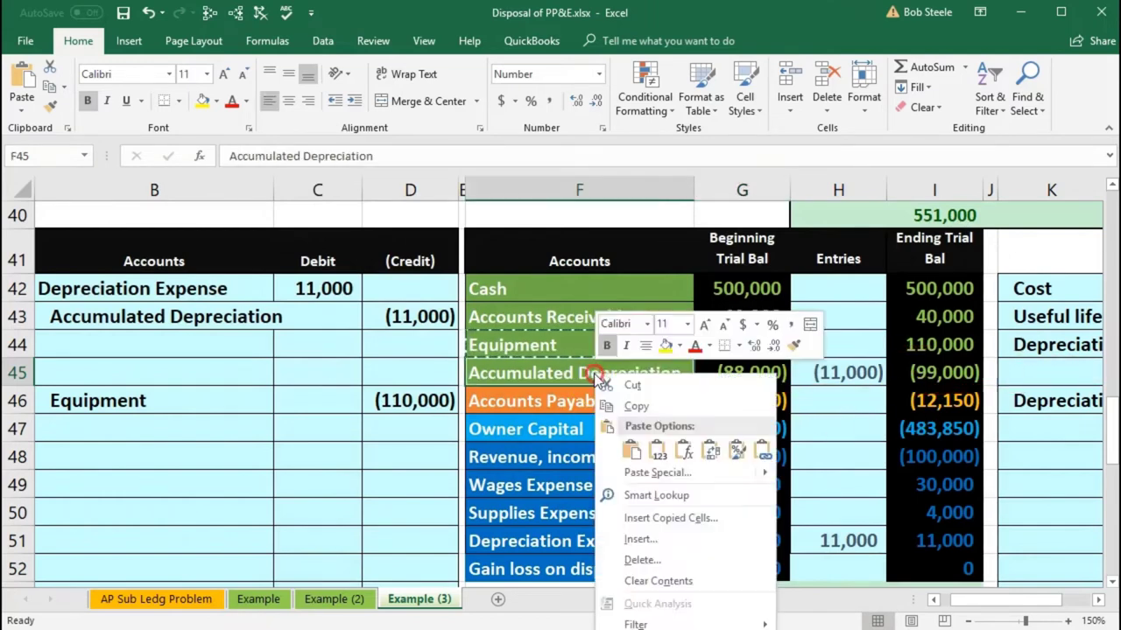
pyautogui.click(635, 407)
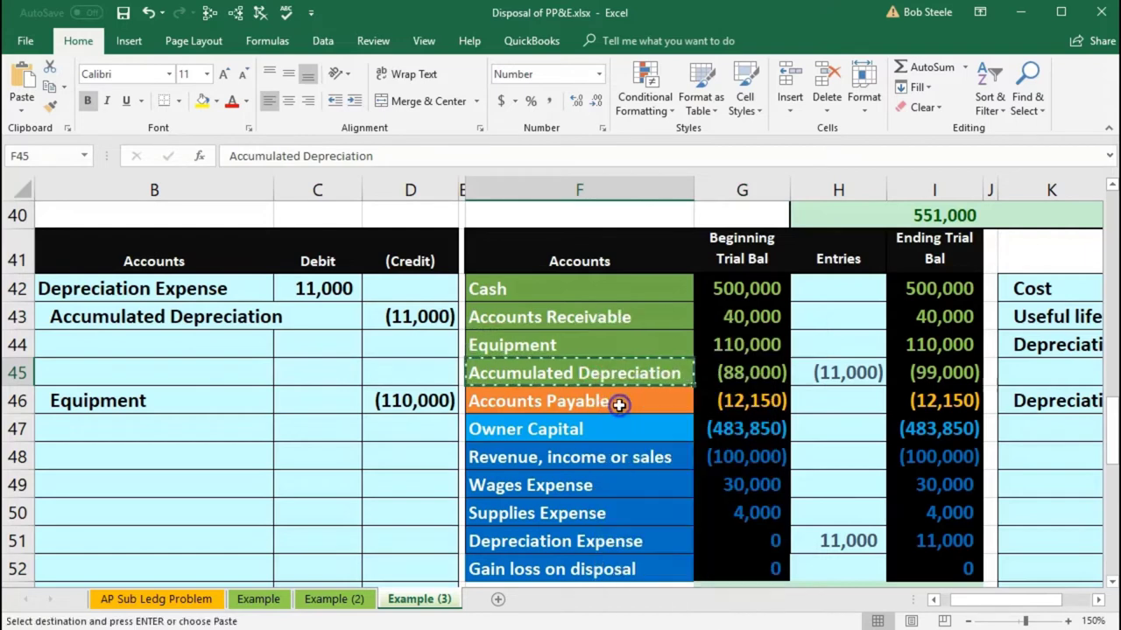
pyautogui.click(191, 378)
pyautogui.rightClick(145, 363)
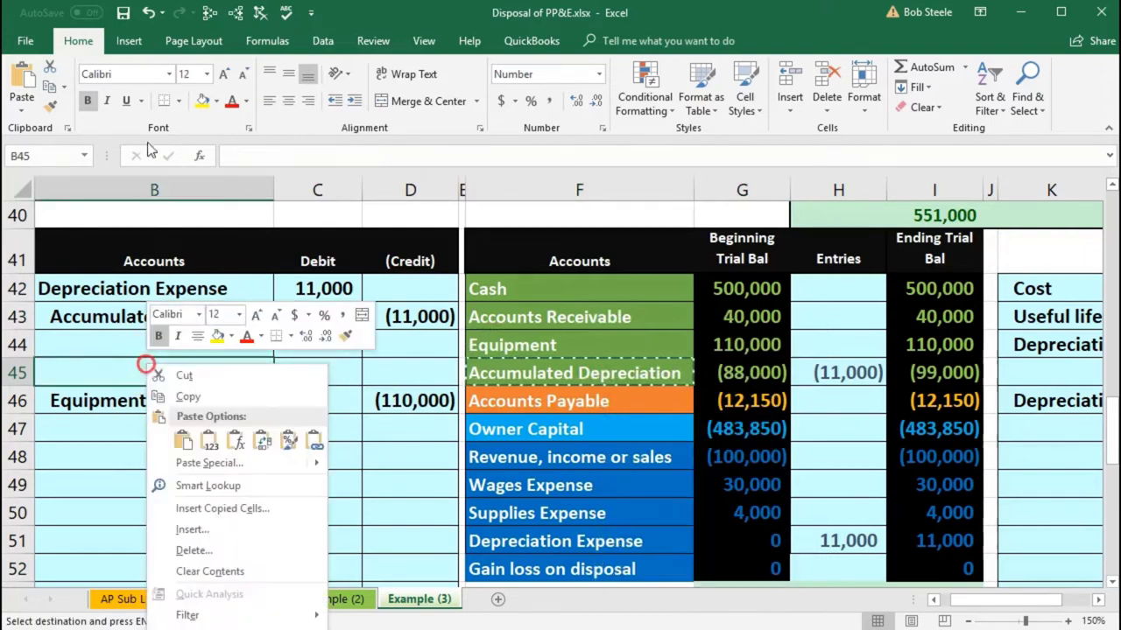
pyautogui.click(210, 440)
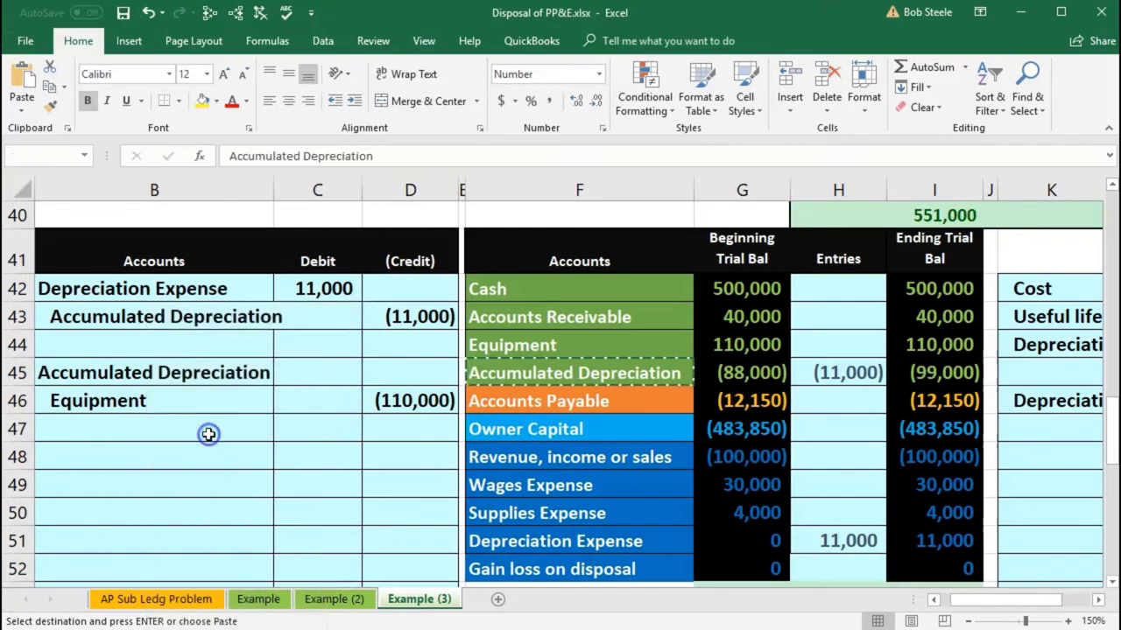
# Enter a debit of 99000 for Accumulated Depreciation in C45
pyautogui.click(296, 379)
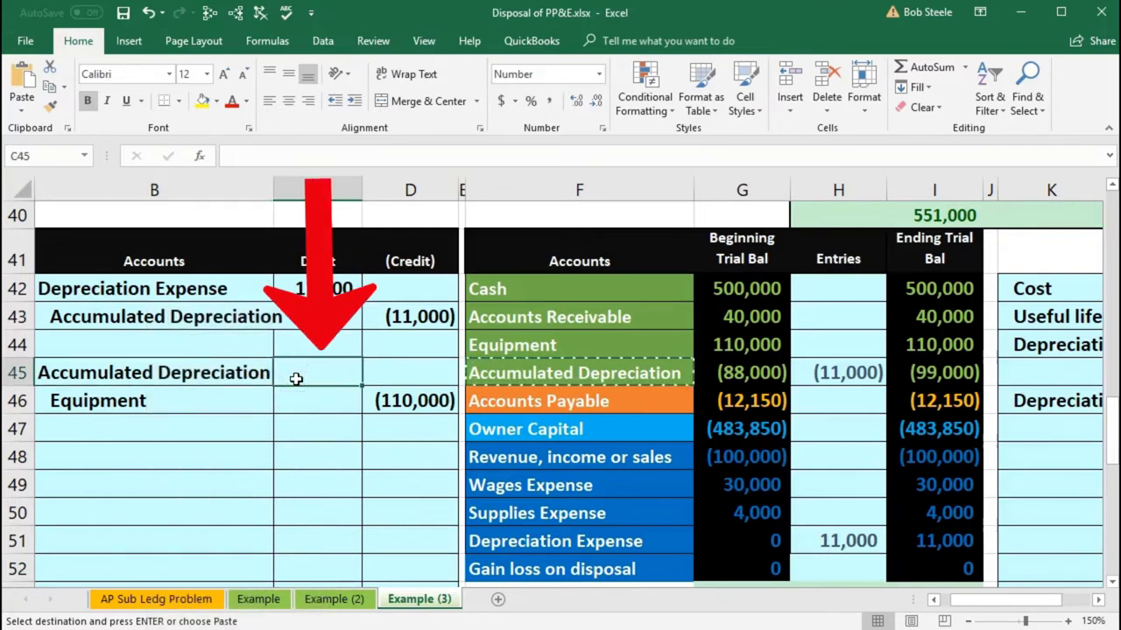
pyautogui.write('99,000')
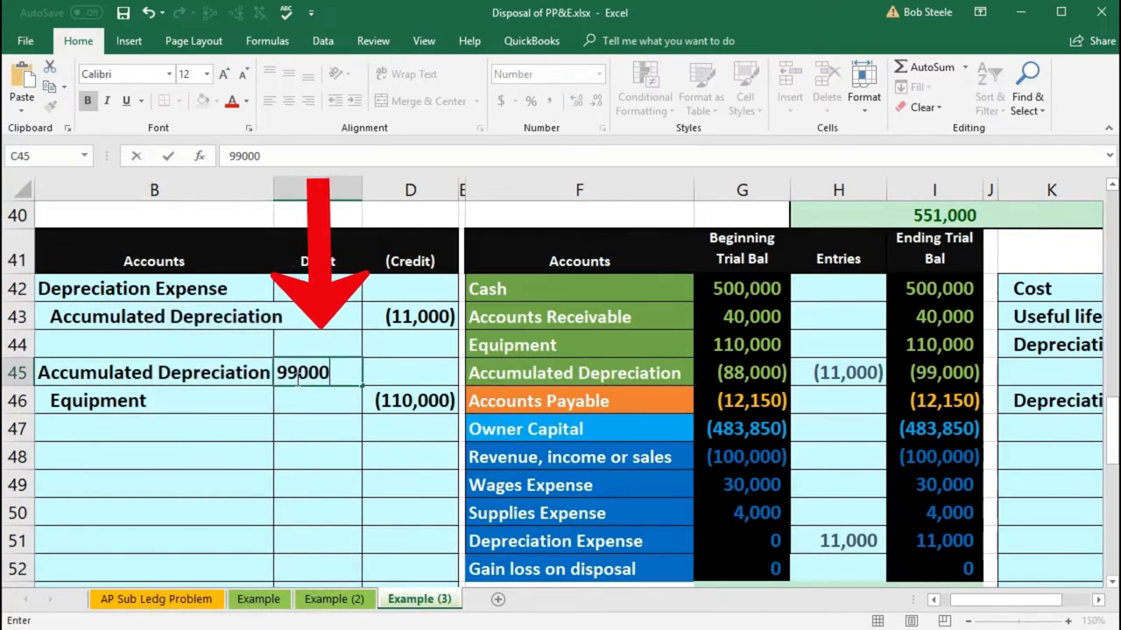
pyautogui.press('Return')
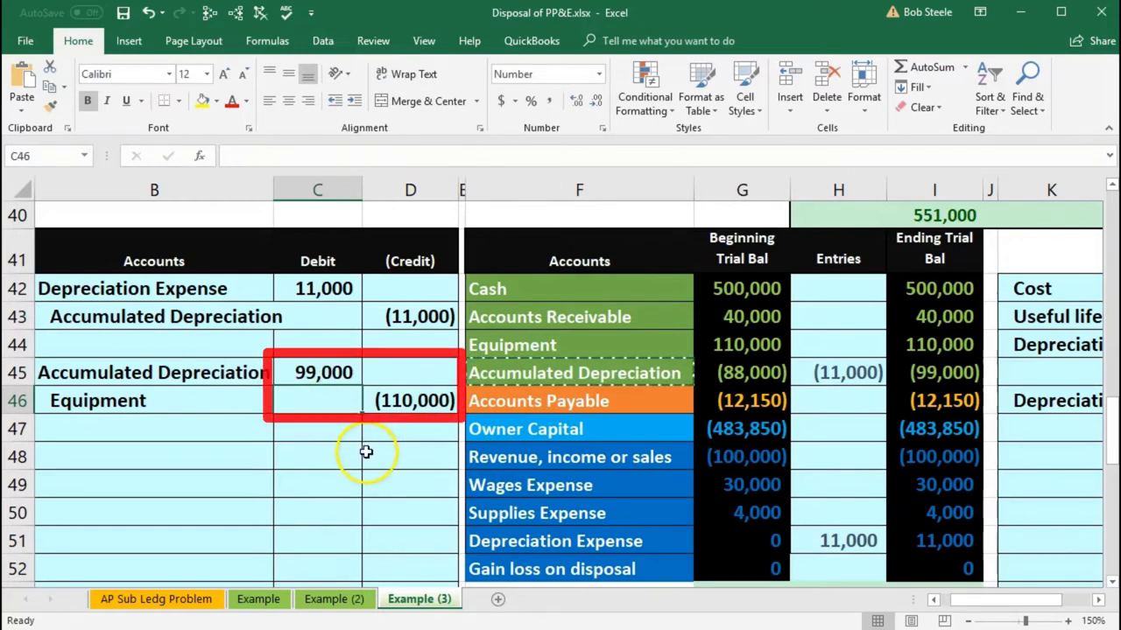
# Check the sum of C45:D46 and enter the balancing debit in C47 with the formula =-SUM(C45:D46)
pyautogui.click(328, 426)
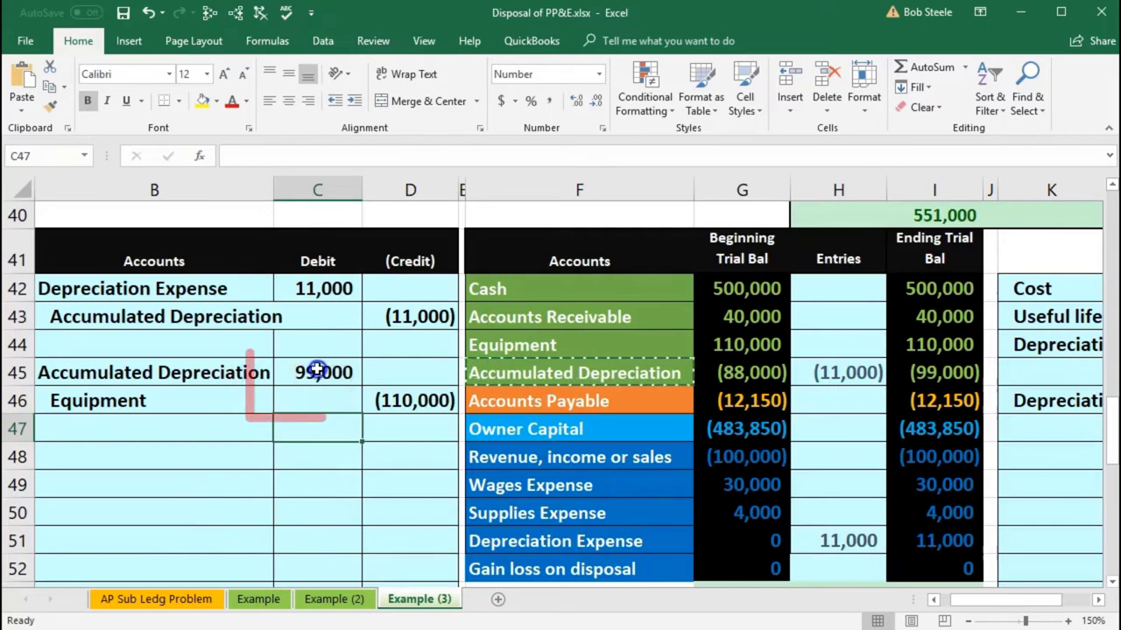
pyautogui.moveTo(317, 371); pyautogui.dragTo(382, 397)
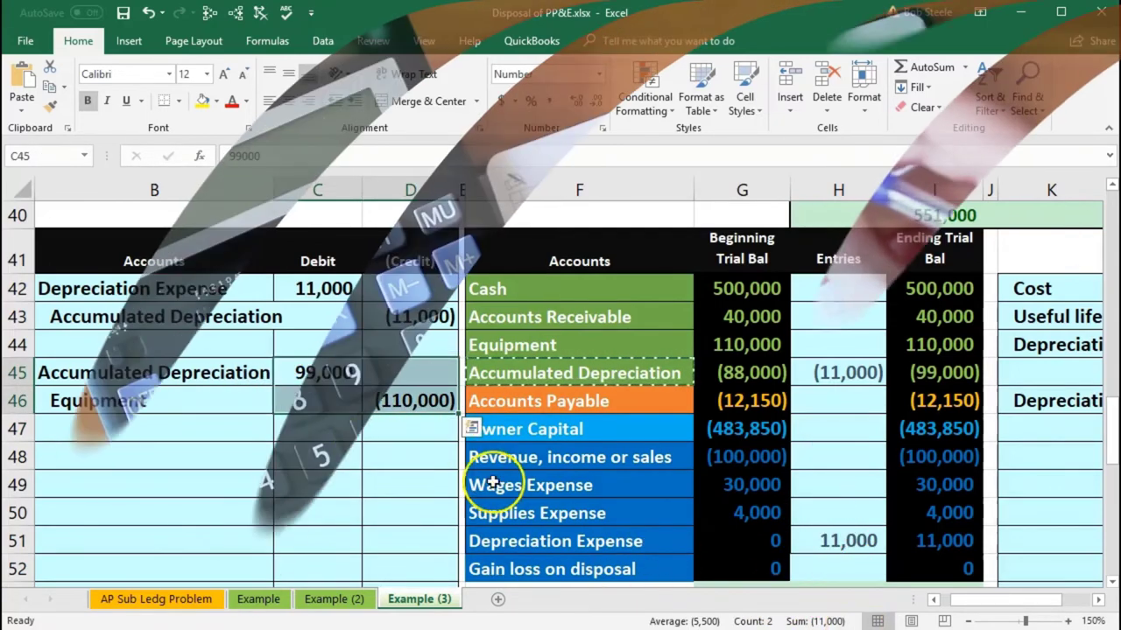
pyautogui.click(326, 431)
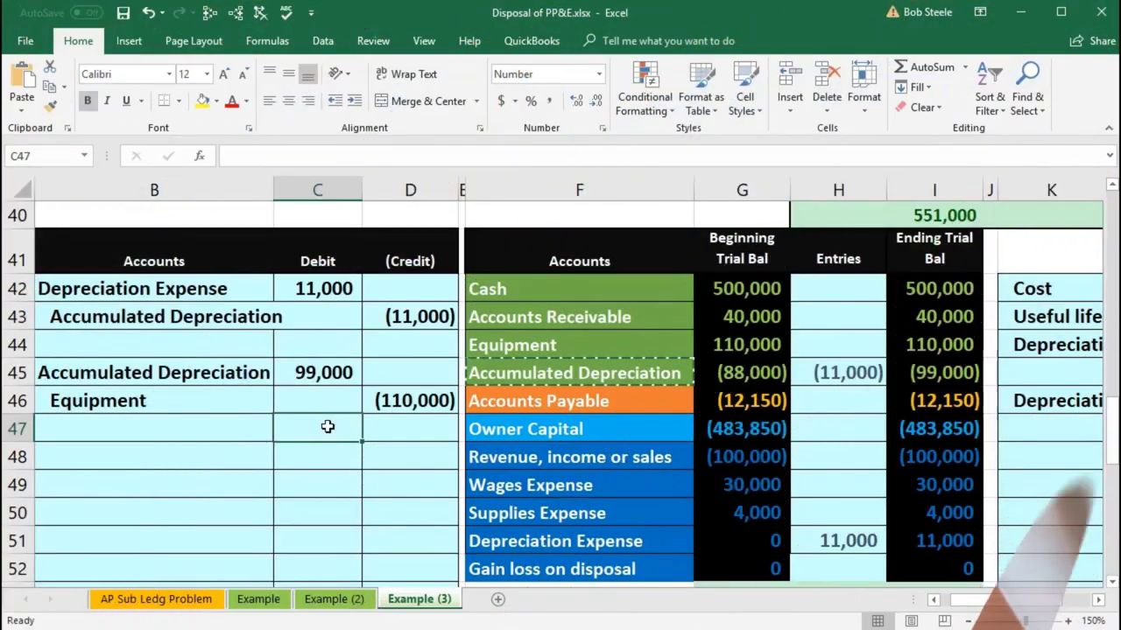
pyautogui.moveTo(318, 375)
pyautogui.mouseDown()
pyautogui.moveTo(320, 408)
pyautogui.moveTo(412, 390)
pyautogui.mouseUp()
pyautogui.click(317, 425)
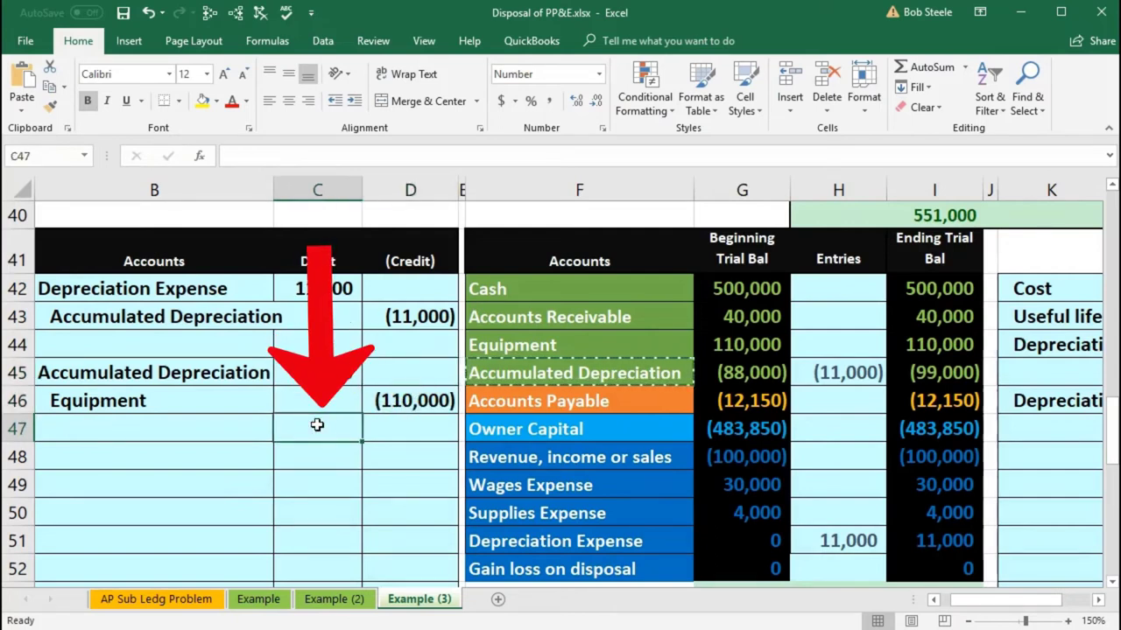
pyautogui.write('-sum')
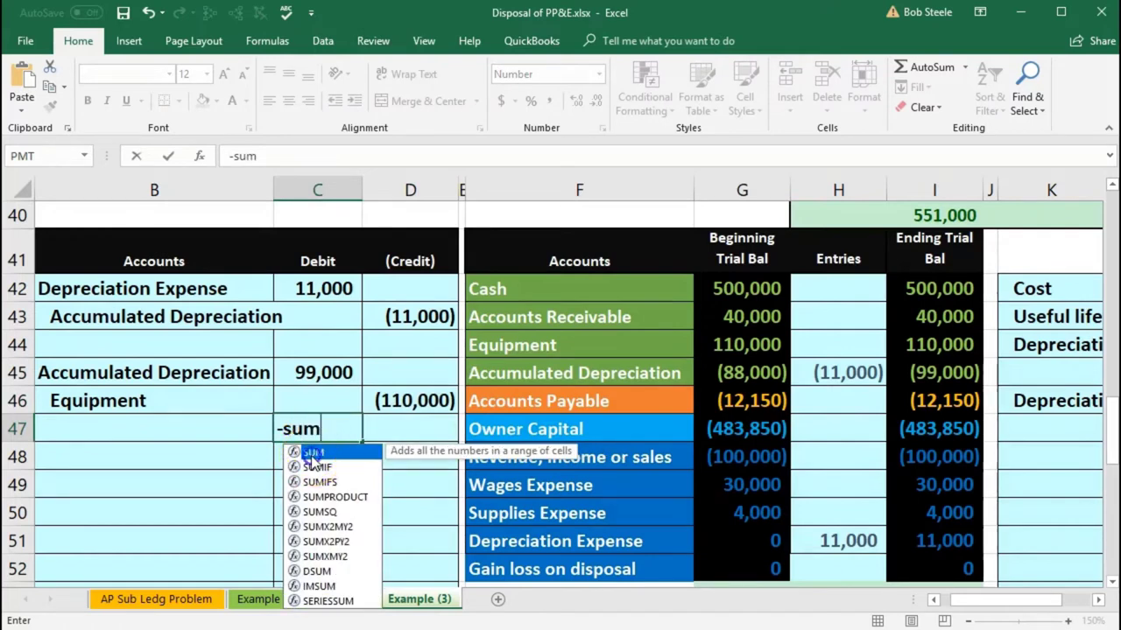
pyautogui.doubleClick(313, 454)
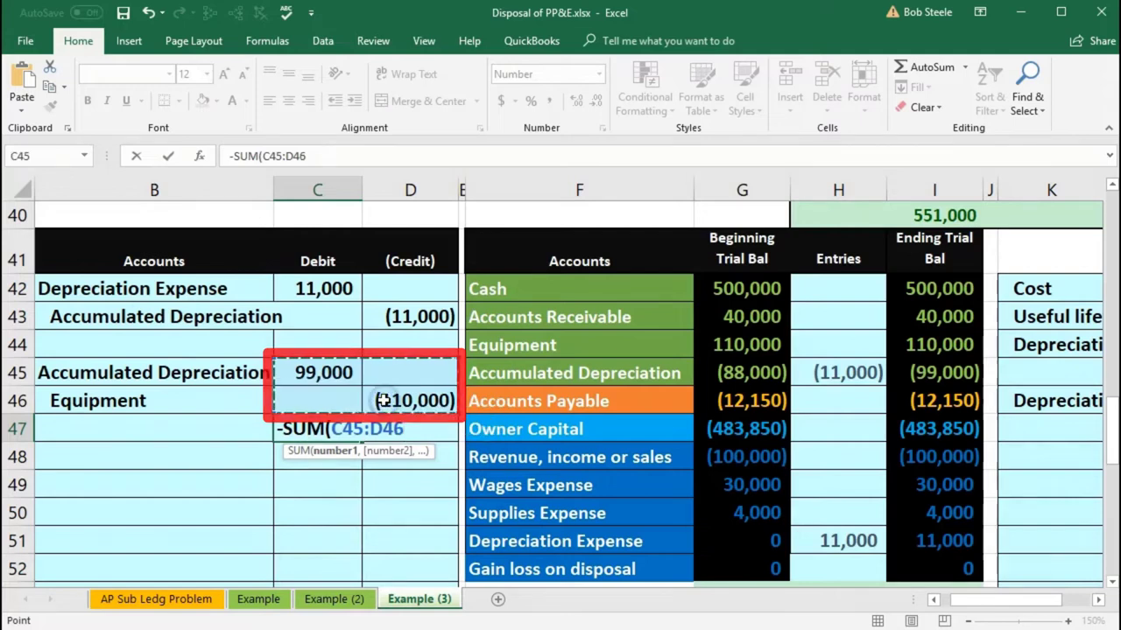
pyautogui.press('Return')
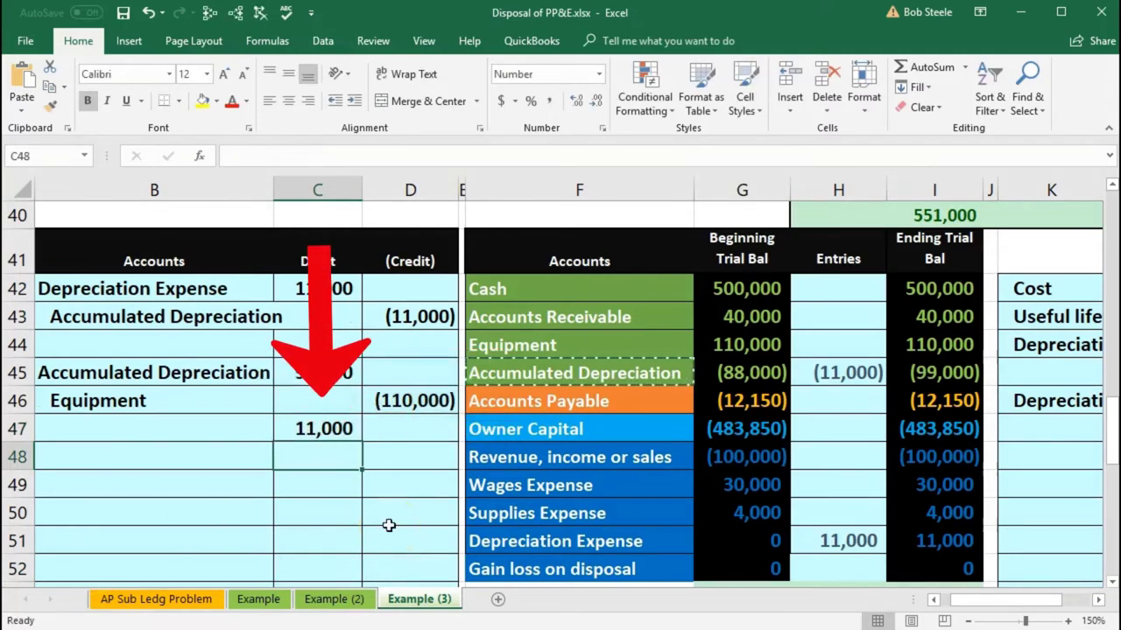
# Compare the balancing debit in C47 with the equipment's book value by summing the ending balances in I44:I45
pyautogui.click(389, 525)
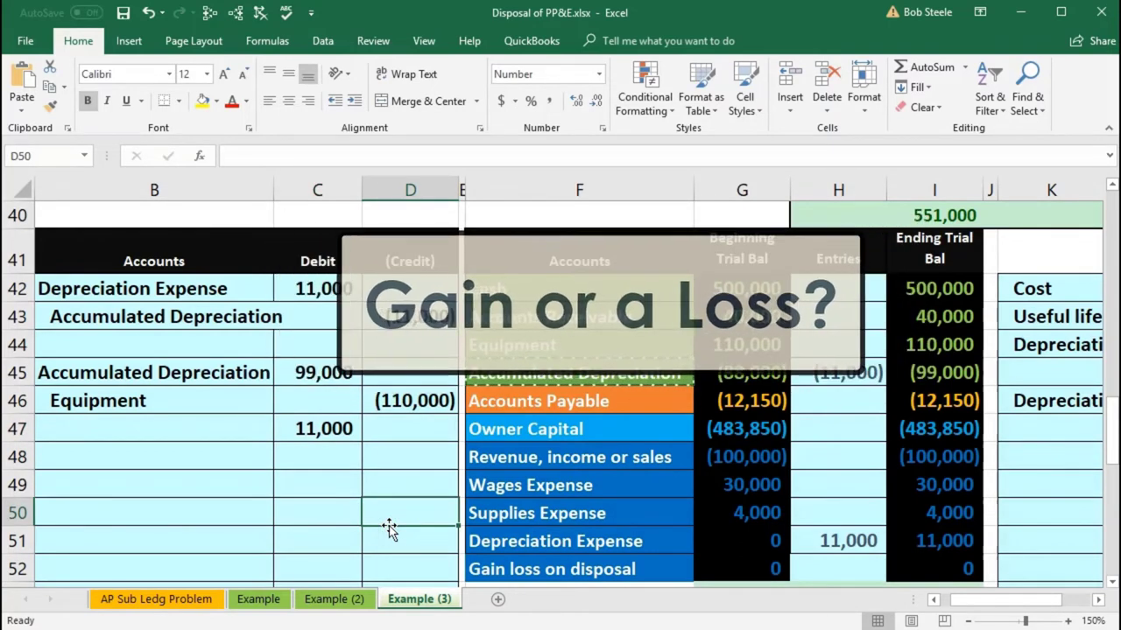
pyautogui.click(323, 433)
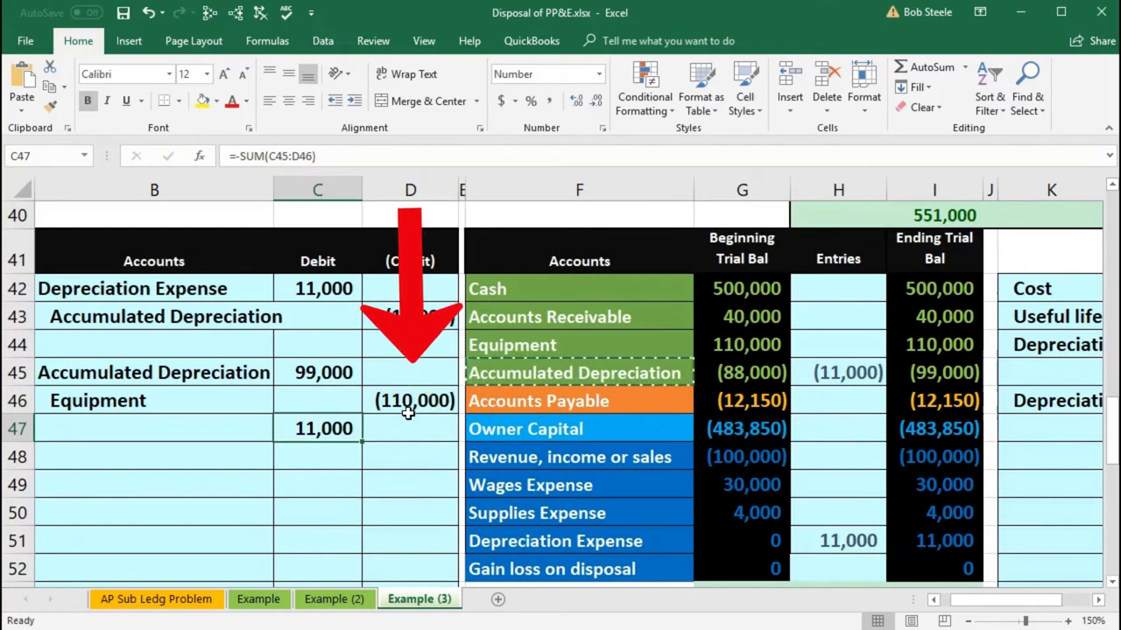
pyautogui.moveTo(921, 348); pyautogui.dragTo(919, 365)
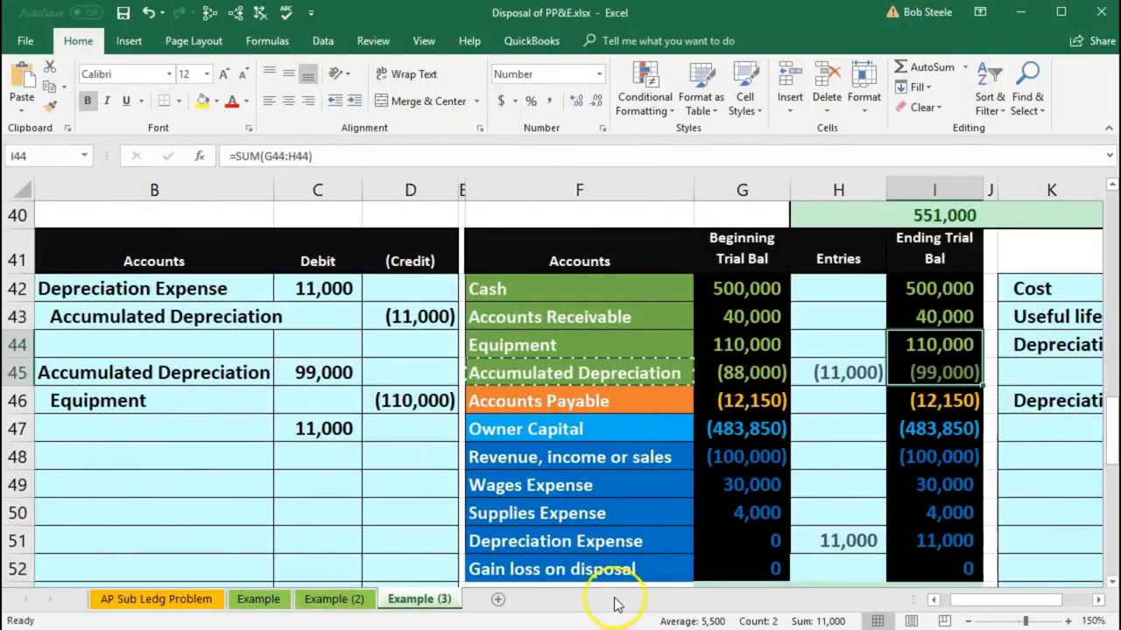
# Copy the account name Gain loss on disposal from F52 into B47 as values only
pyautogui.click(555, 573)
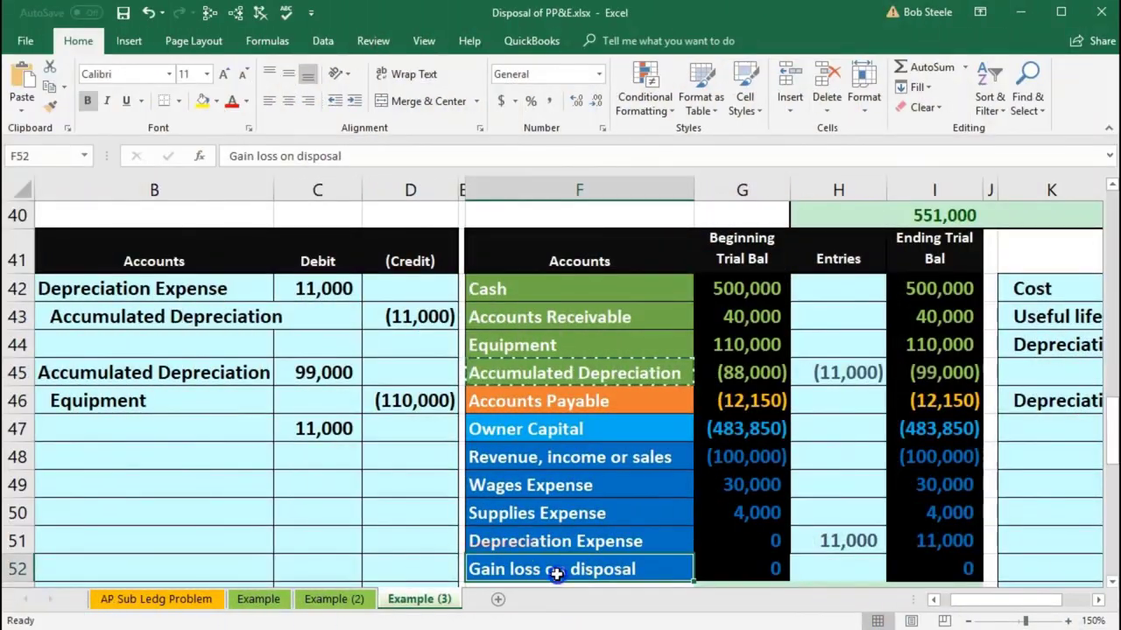
pyautogui.rightClick(652, 573)
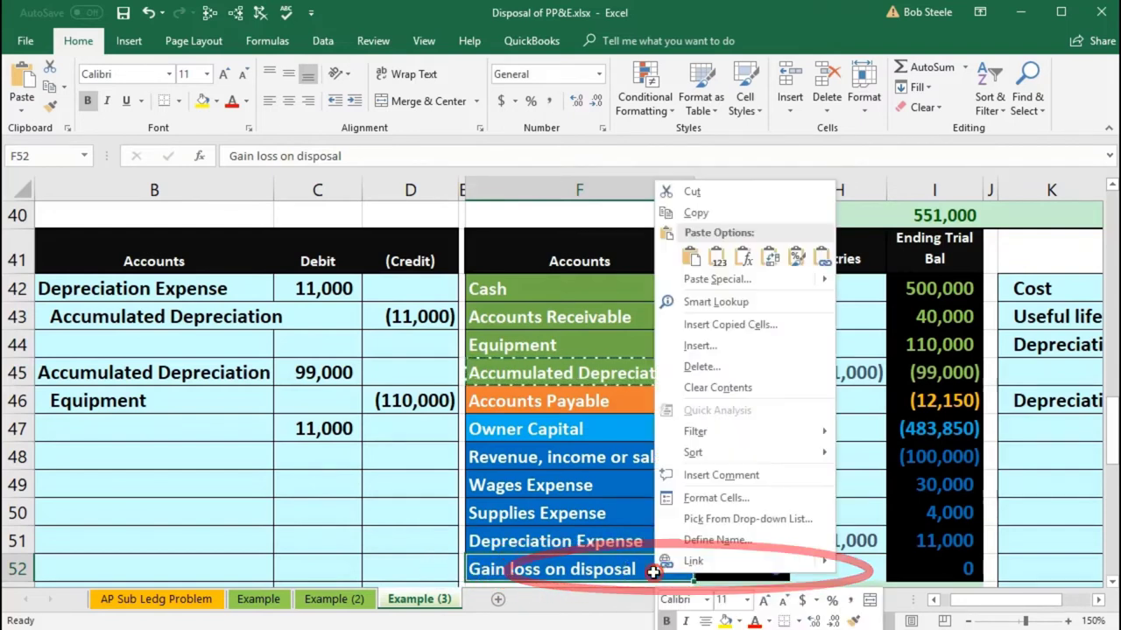
pyautogui.click(685, 212)
pyautogui.click(200, 426)
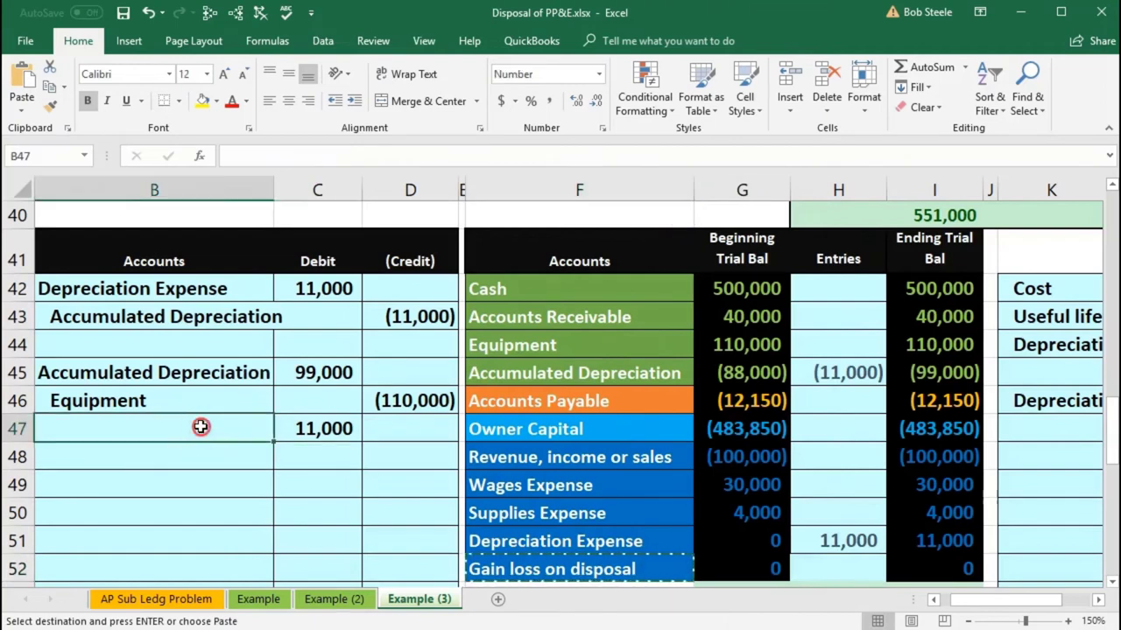
pyautogui.rightClick(200, 427)
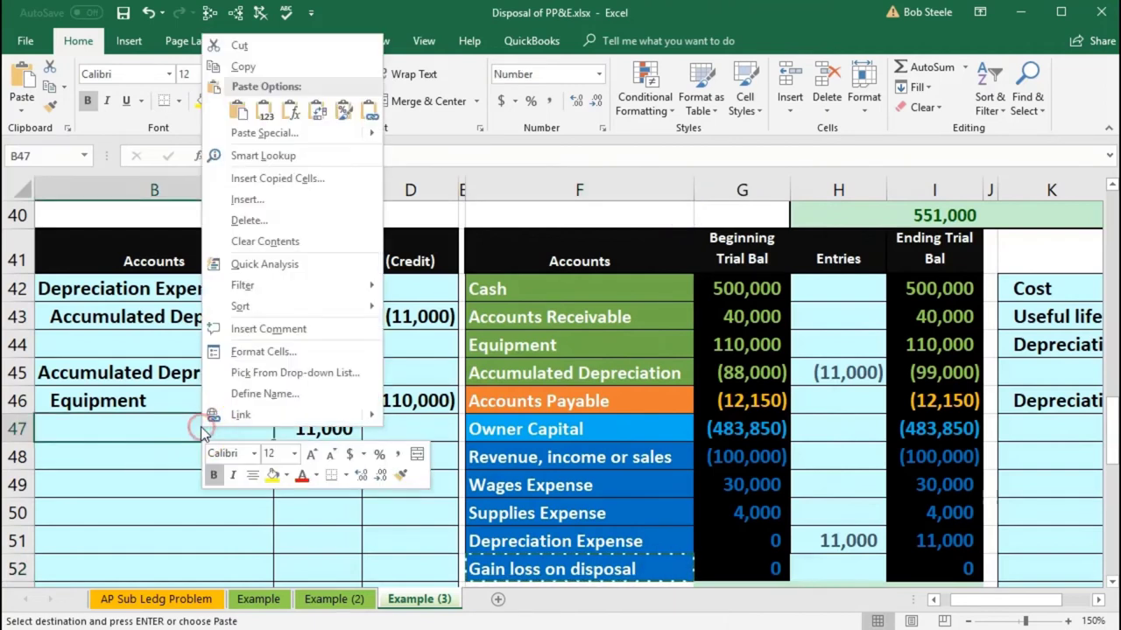
pyautogui.click(264, 110)
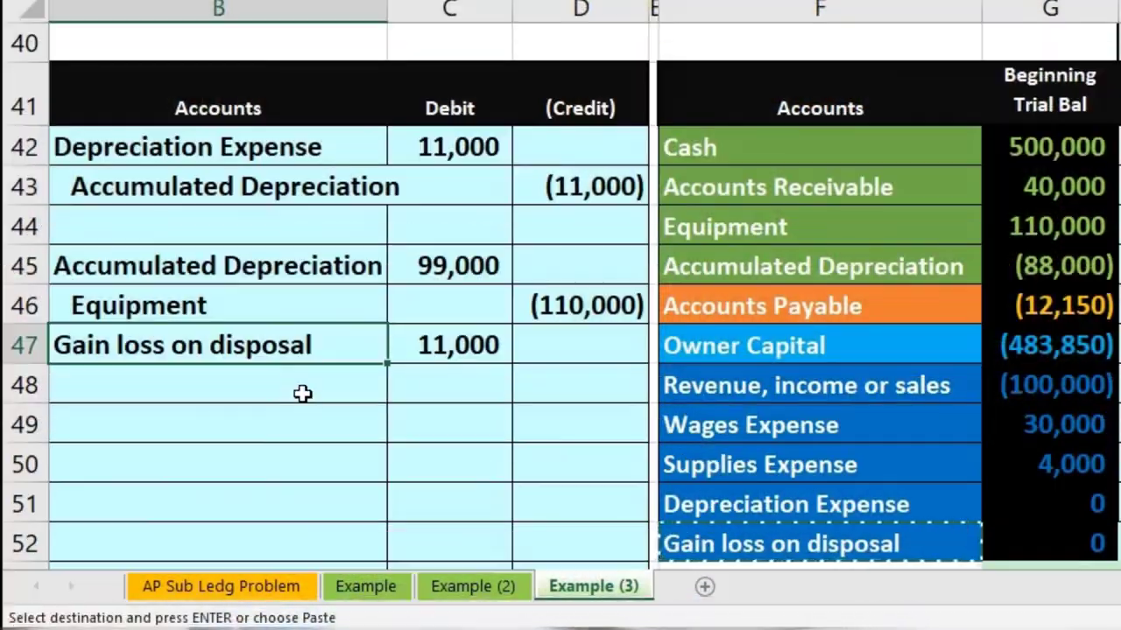
# Post the Accumulated Depreciation debit by extending the entry formula in H45 to =D43+C45
pyautogui.moveTo(265, 254); pyautogui.dragTo(450, 265)
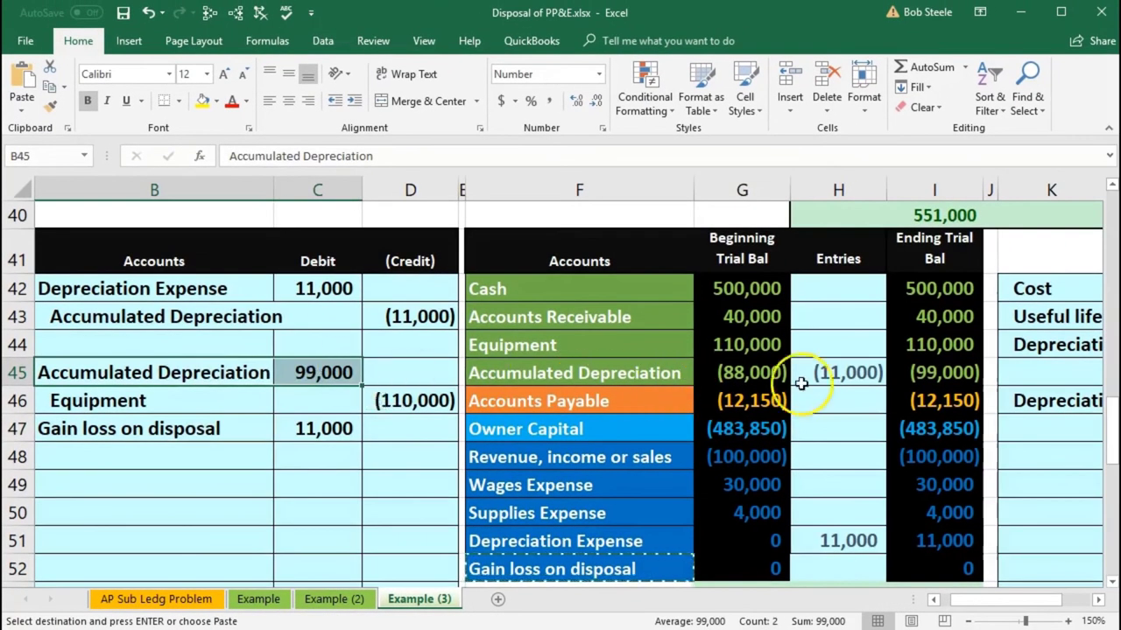
pyautogui.click(800, 382)
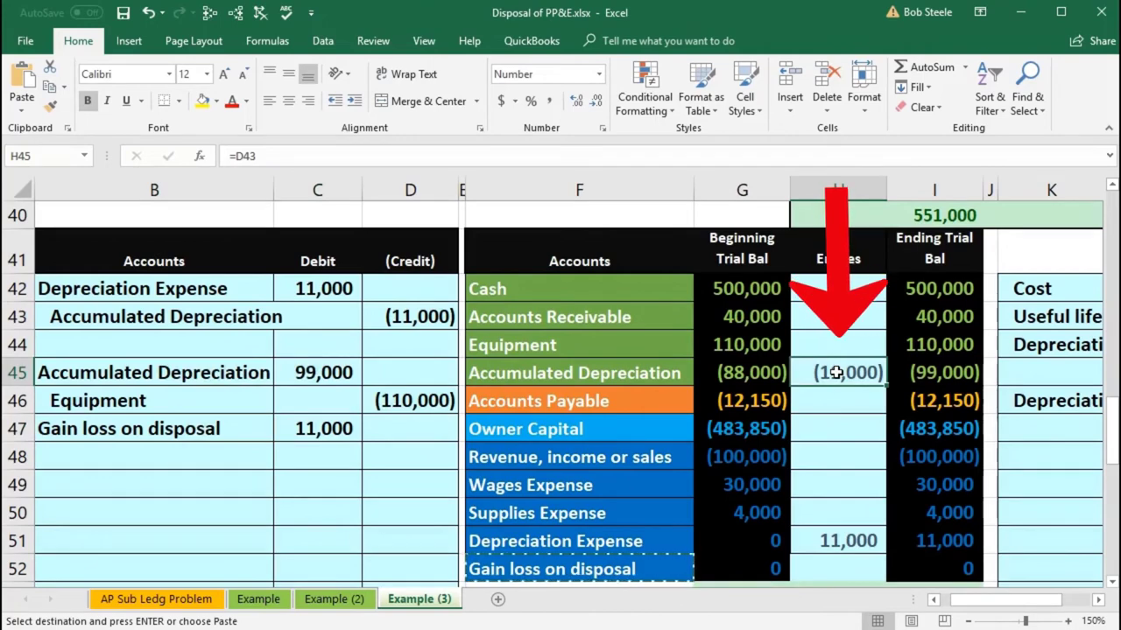
pyautogui.doubleClick(836, 373)
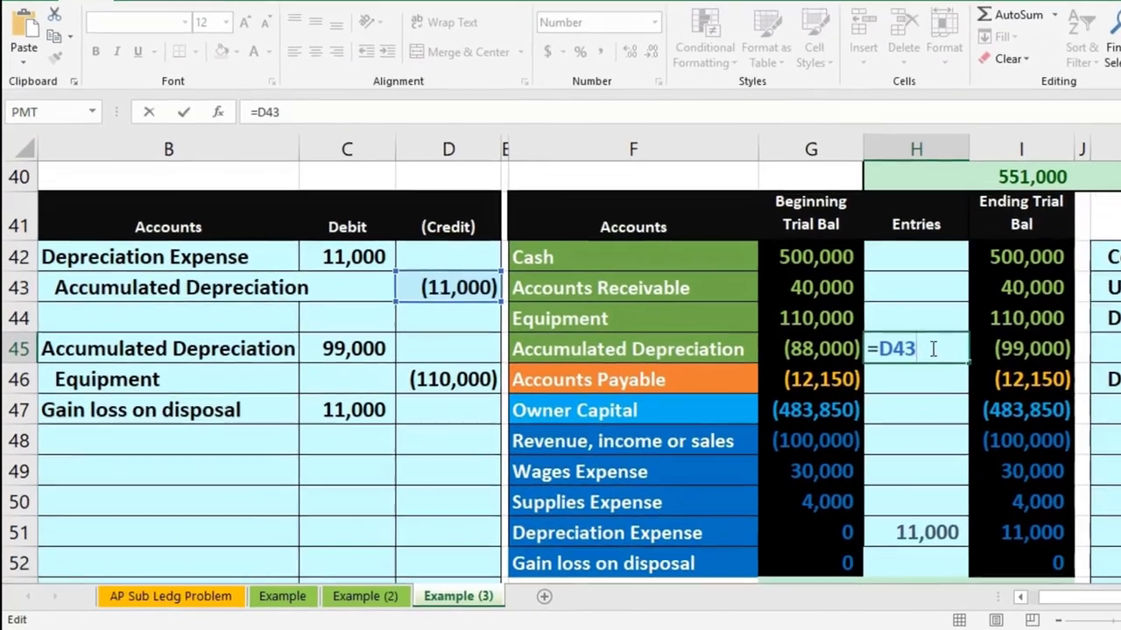
pyautogui.write('+')
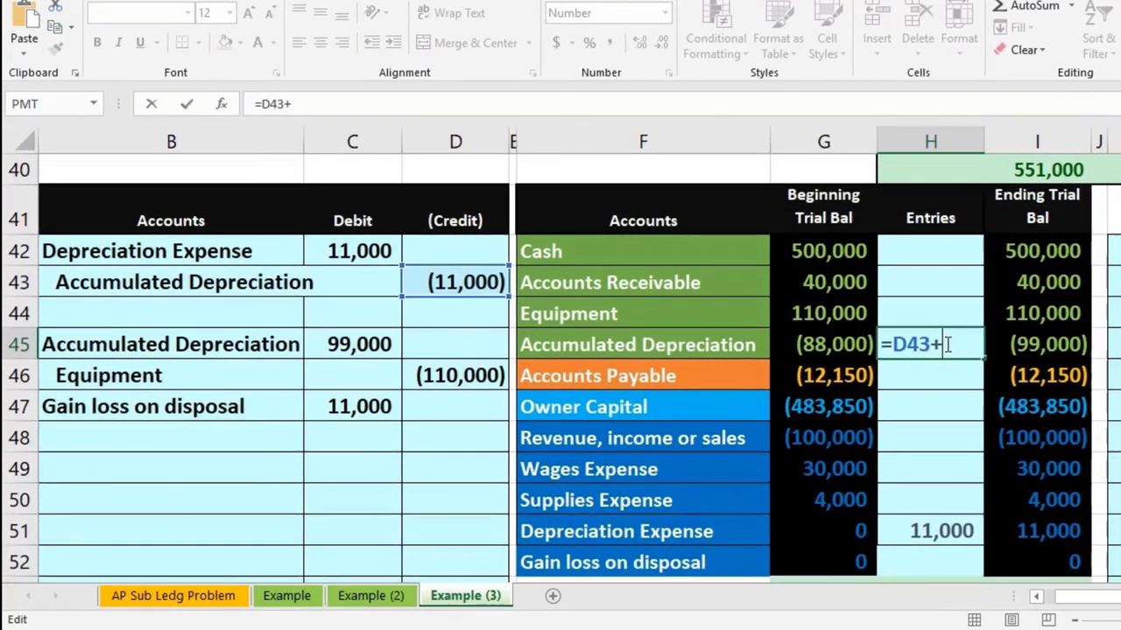
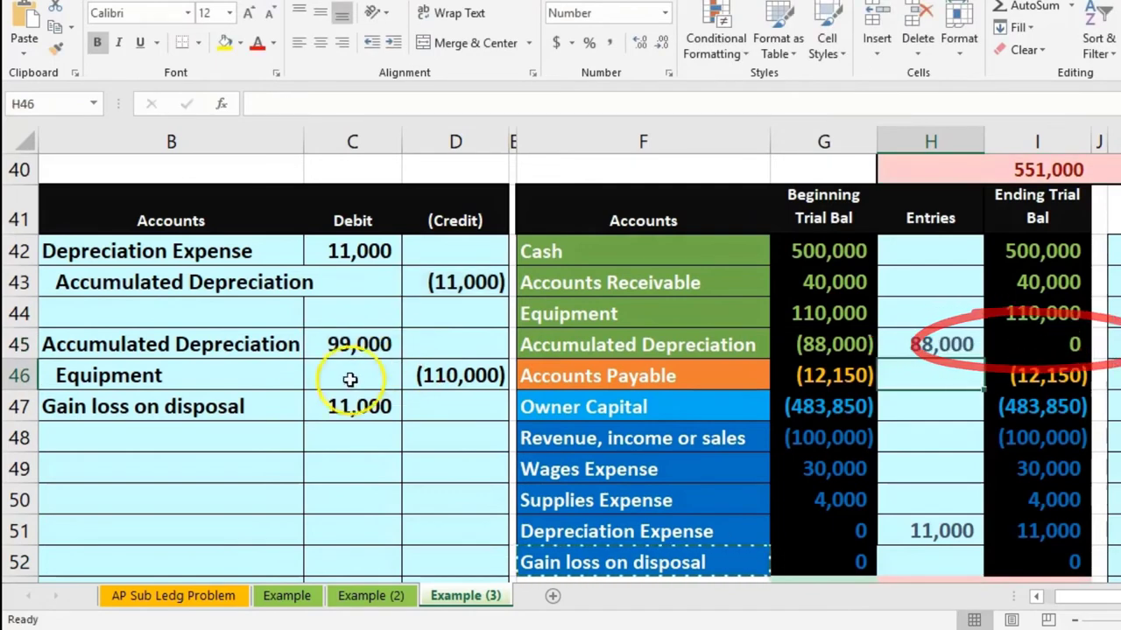
# Post the Equipment credit to the trial balance by entering =D46 in H44
pyautogui.moveTo(254, 379); pyautogui.dragTo(437, 364)
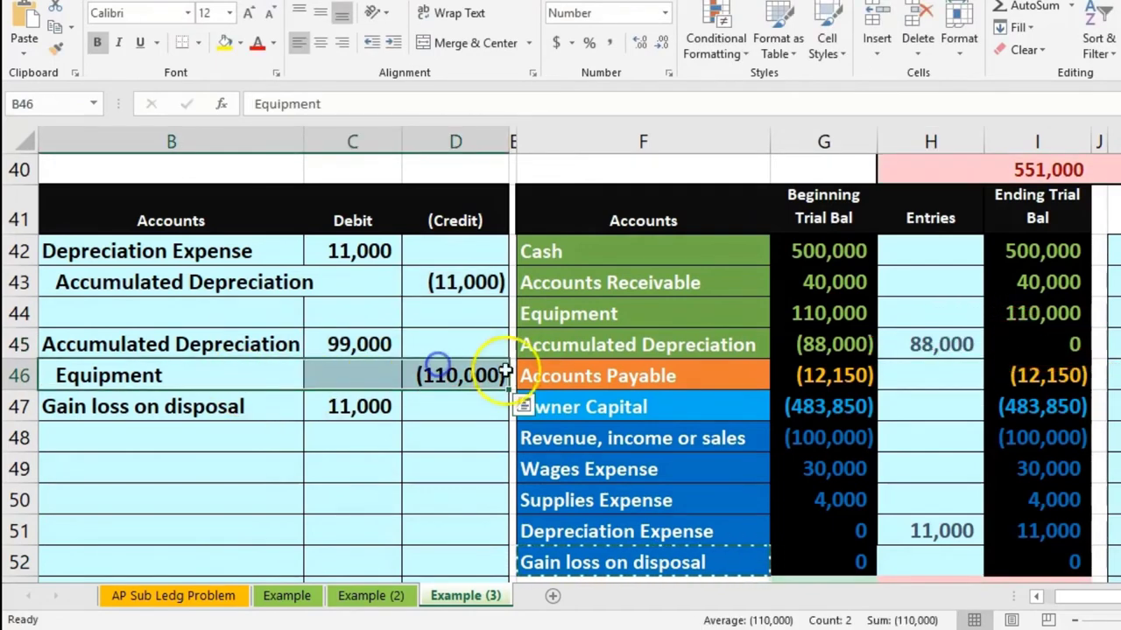
pyautogui.moveTo(593, 317); pyautogui.dragTo(794, 314)
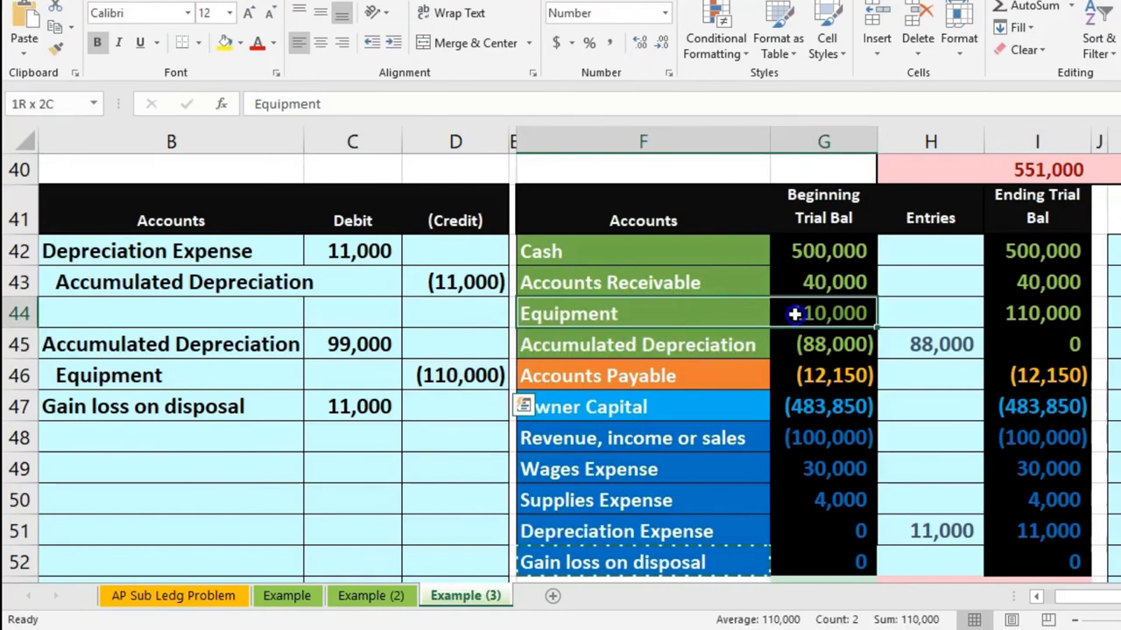
pyautogui.click(888, 306)
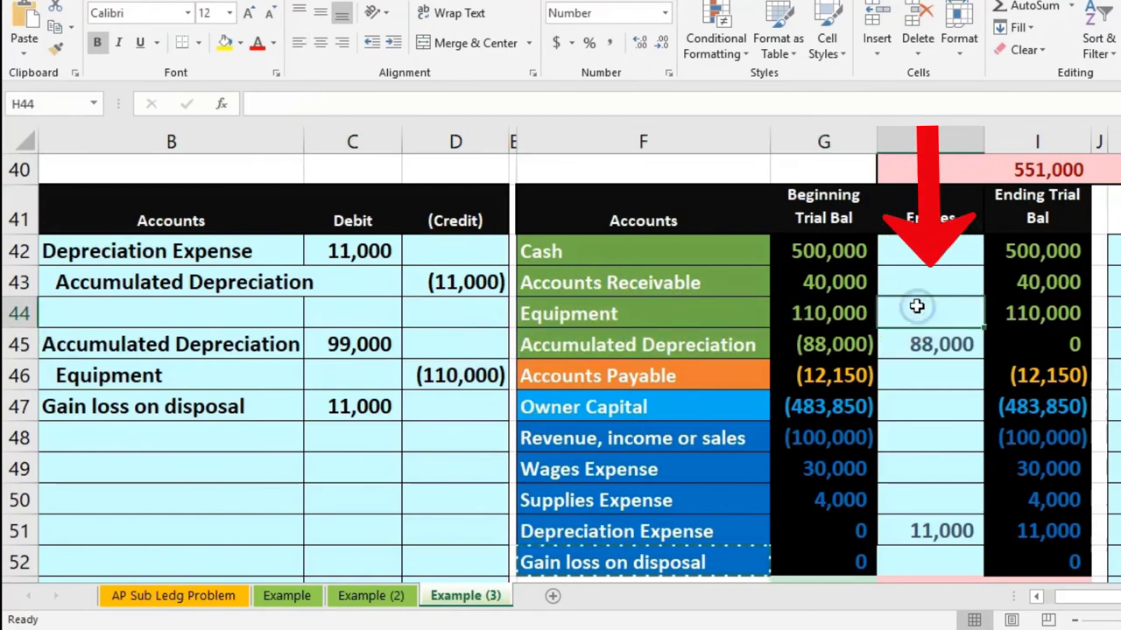
pyautogui.click(925, 342)
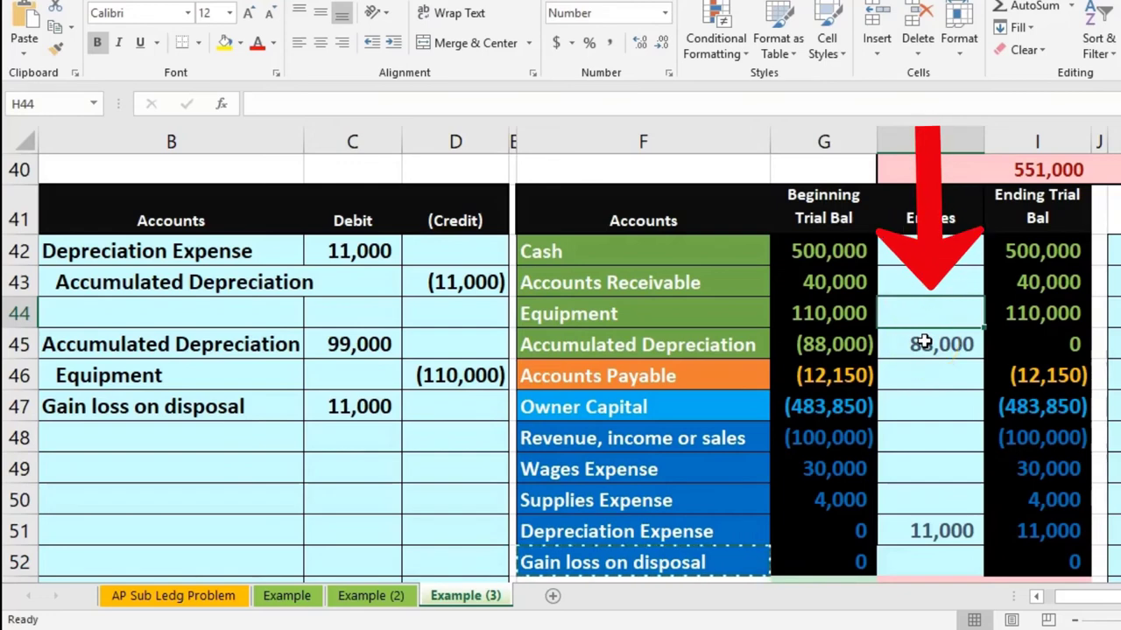
pyautogui.write('=')
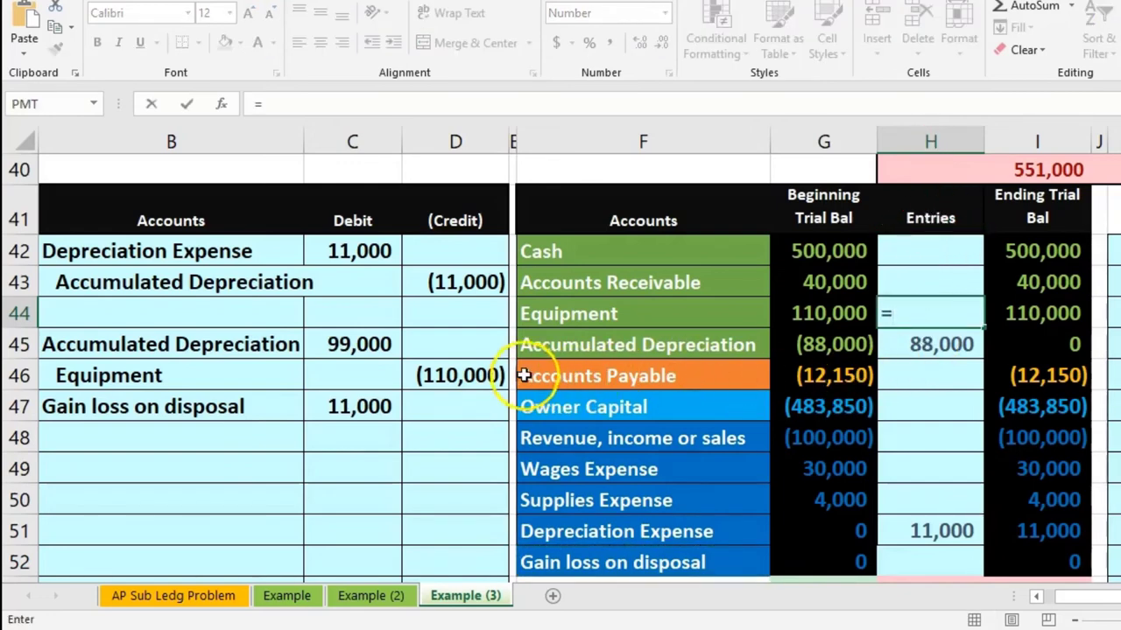
pyautogui.click(483, 374)
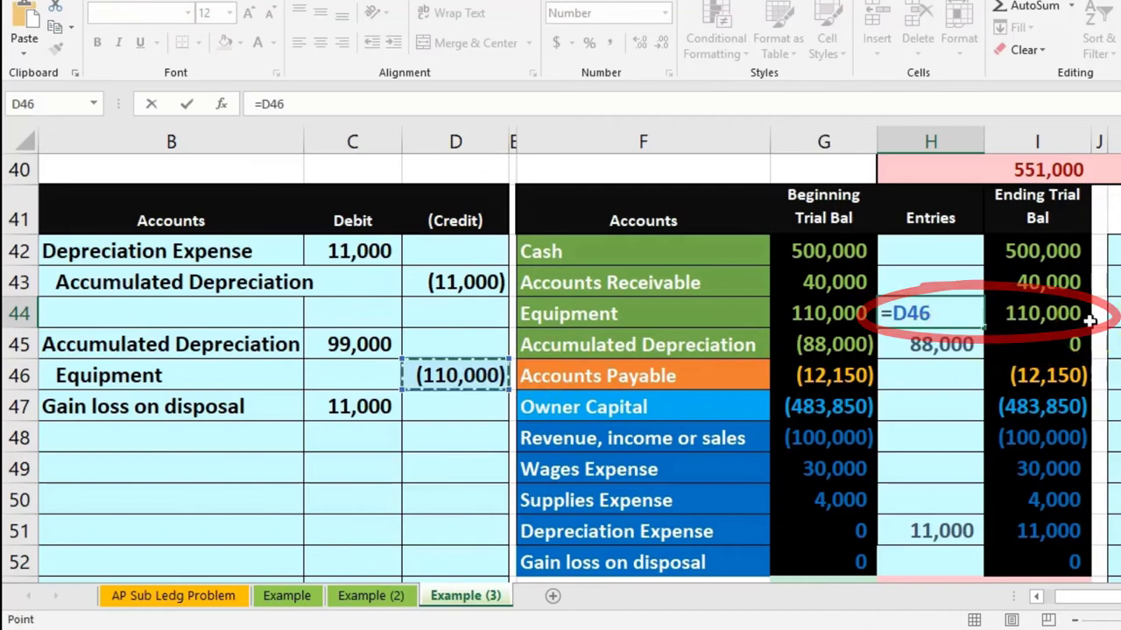
pyautogui.press('Return')
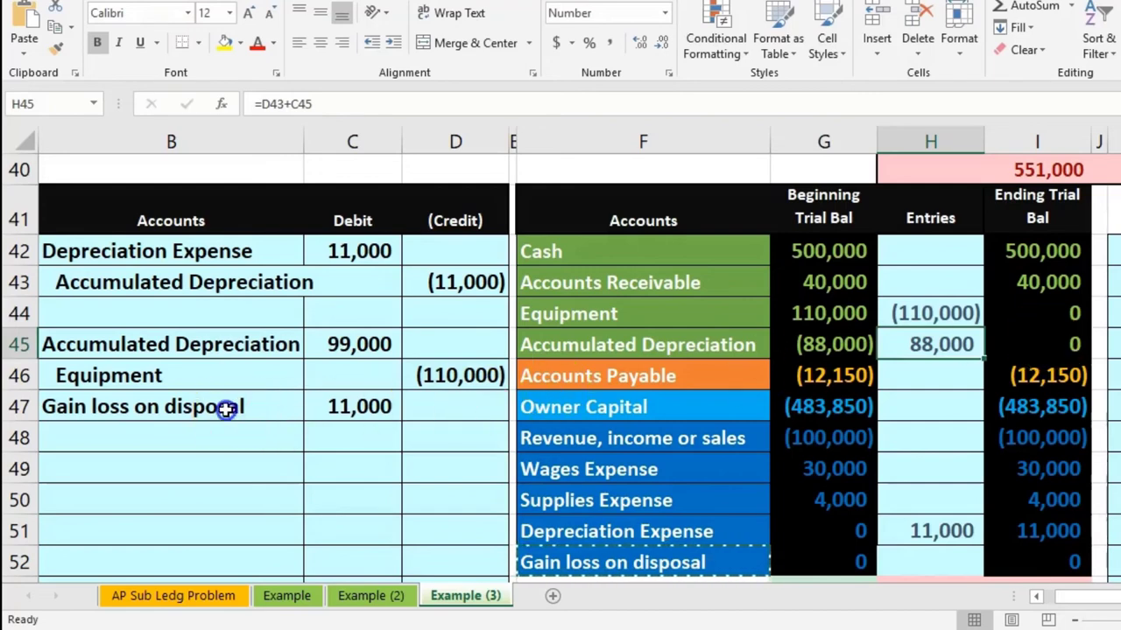
# Post the debit for Gain loss on disposal to the trial balance by entering =C47 in H52
pyautogui.moveTo(226, 409); pyautogui.dragTo(326, 410)
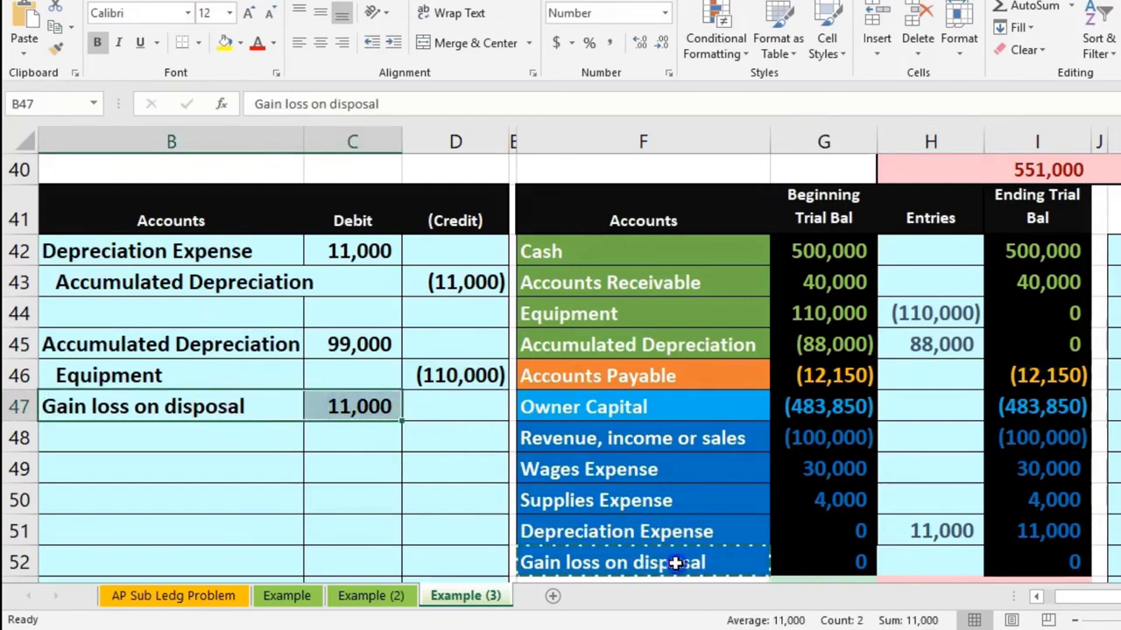
pyautogui.moveTo(675, 563); pyautogui.dragTo(792, 552)
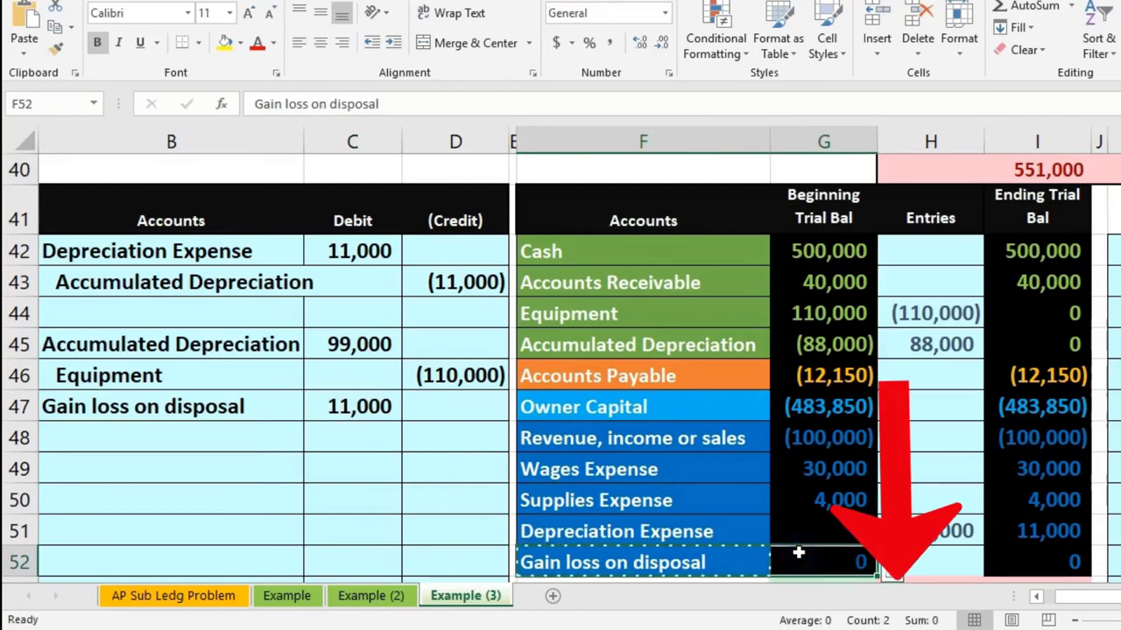
pyautogui.click(929, 558)
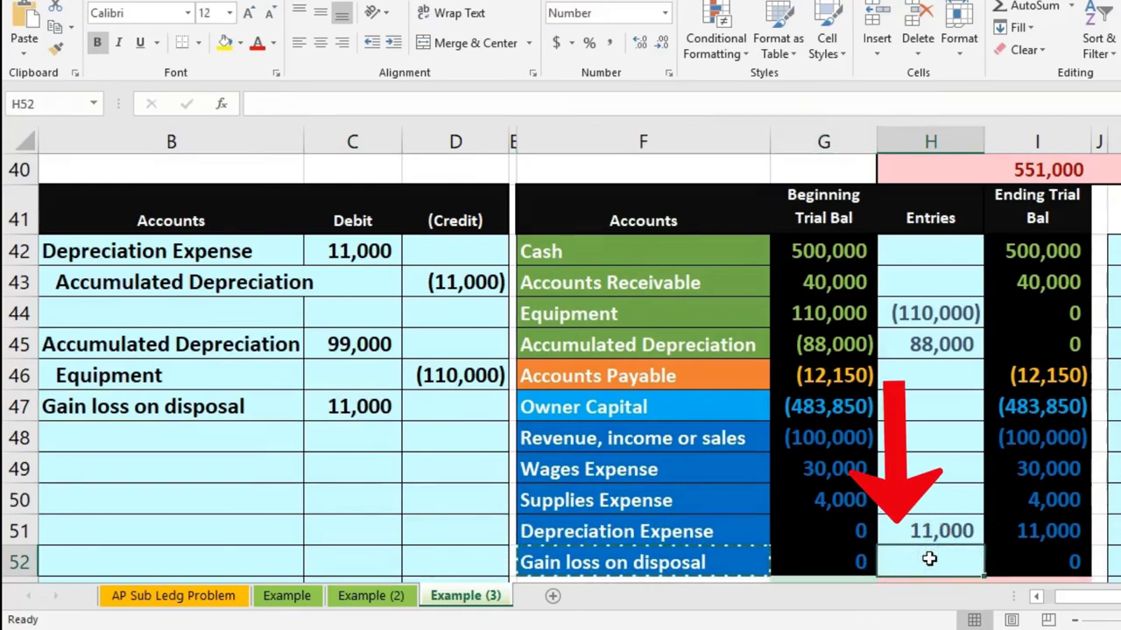
pyautogui.write('=')
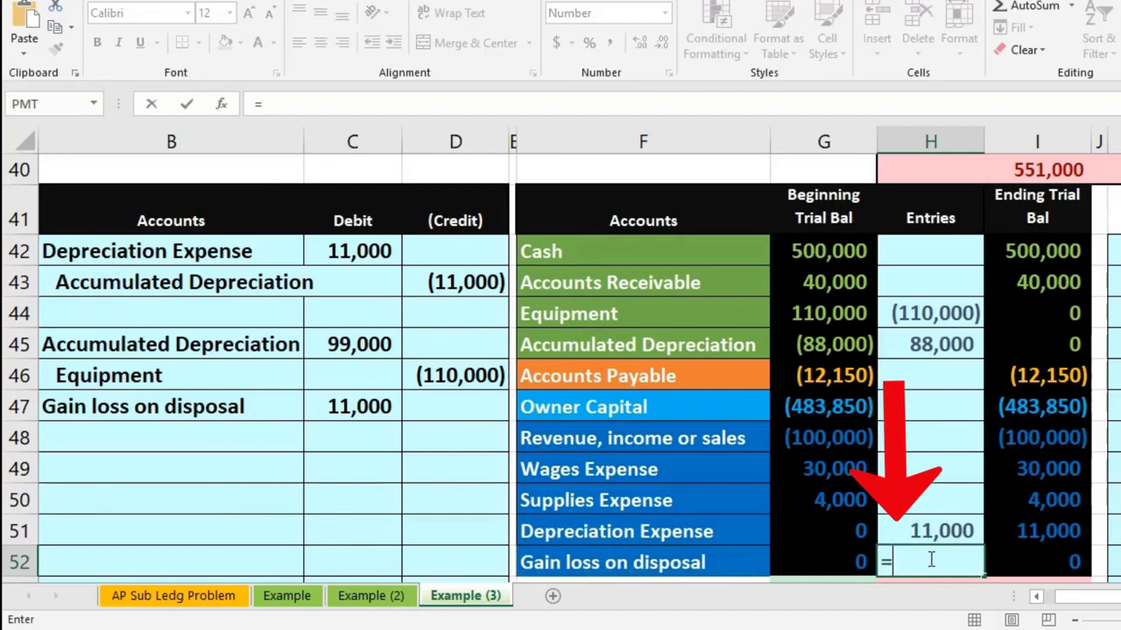
pyautogui.click(348, 406)
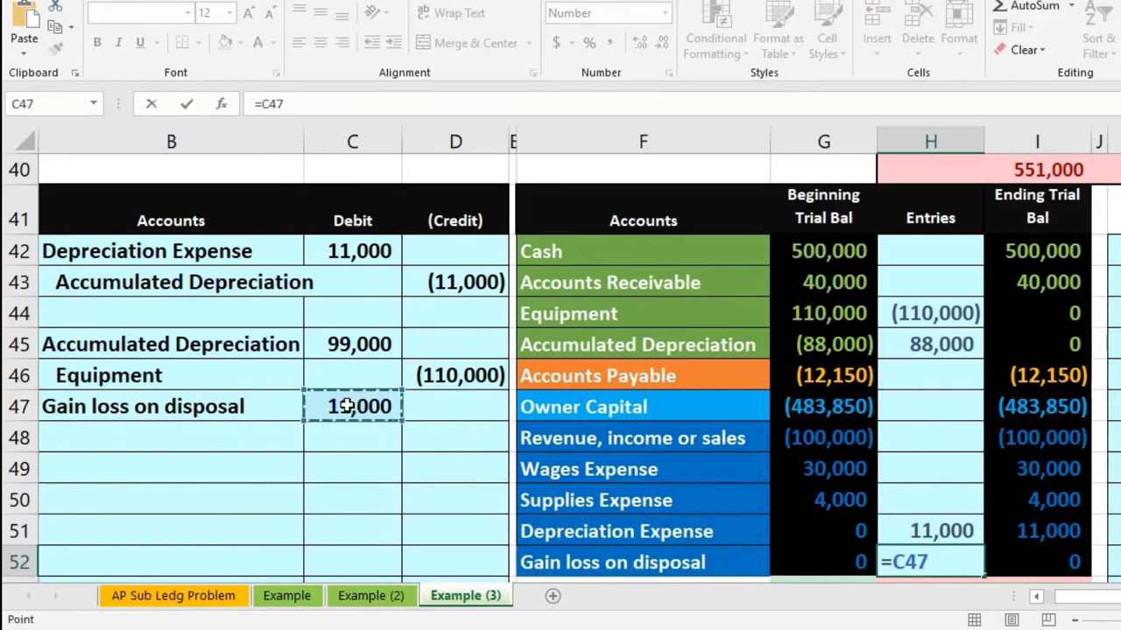
pyautogui.press('Return')
# Examine how the depreciation and disposal entries affect net income in row 54, comparing the beginning, entries and ending columns
pyautogui.scroll(-1, 347, 404)
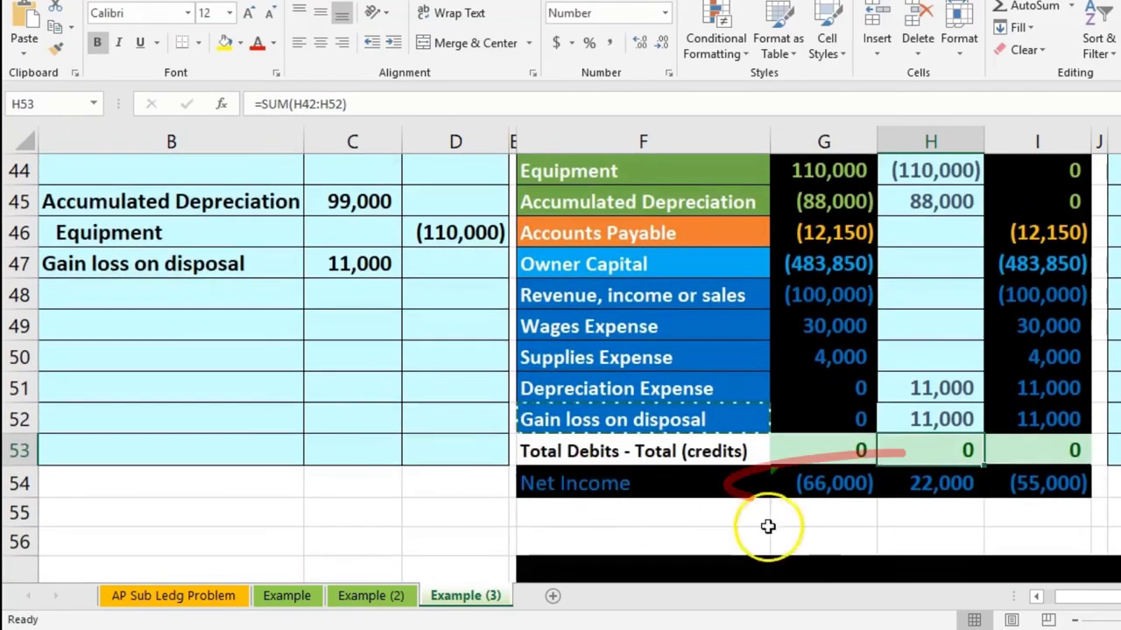
pyautogui.click(928, 485)
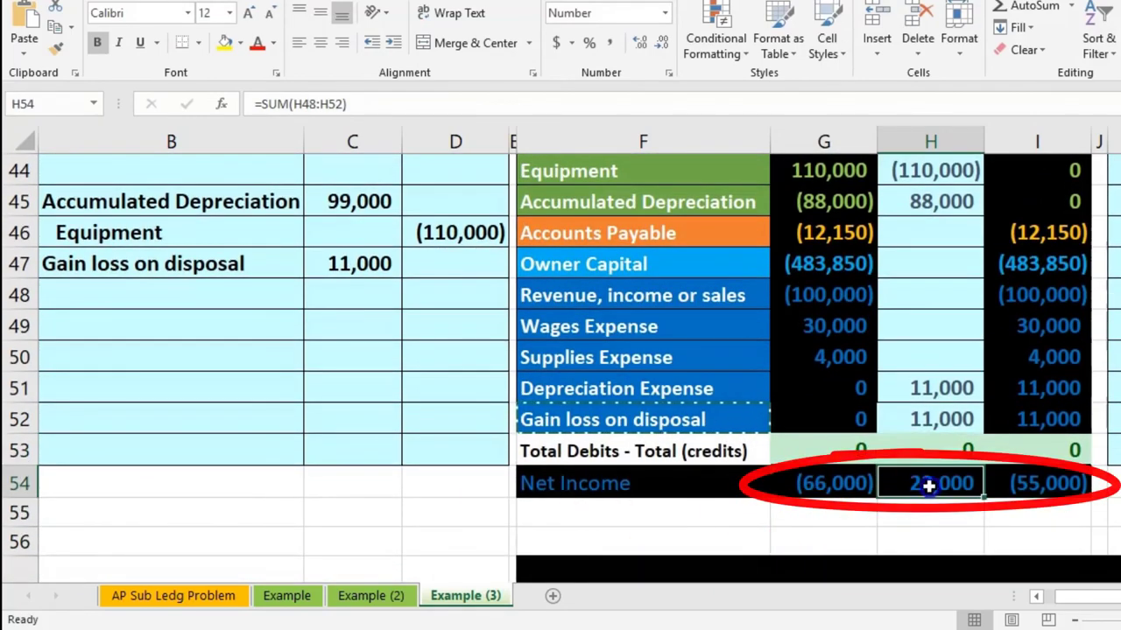
pyautogui.click(913, 390)
pyautogui.click(918, 420)
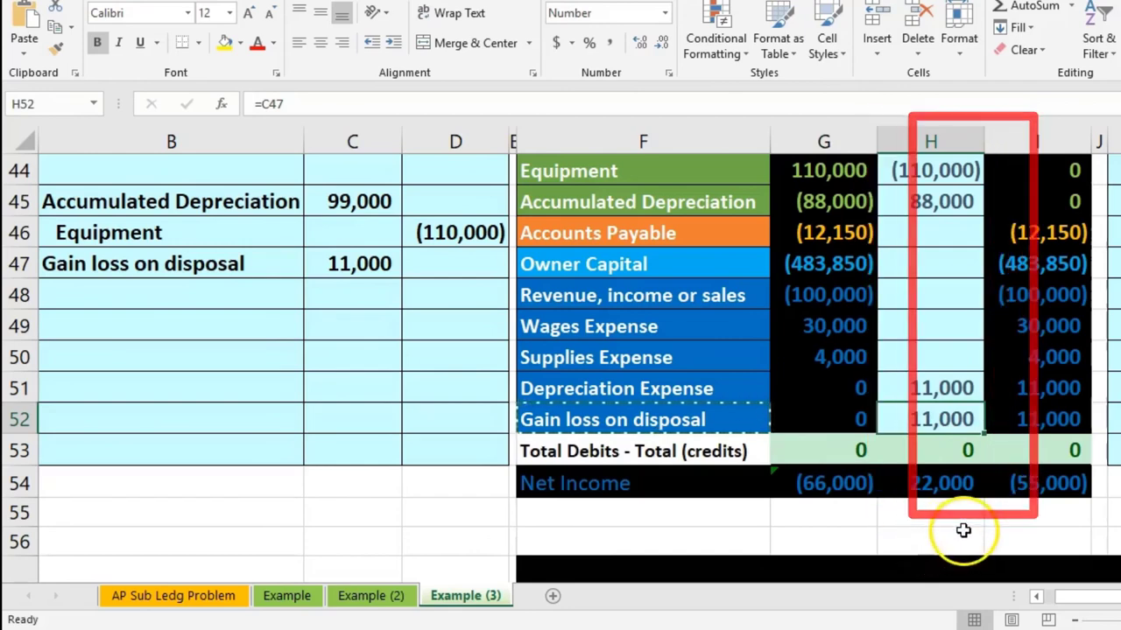
pyautogui.click(1036, 296)
pyautogui.moveTo(1037, 296); pyautogui.dragTo(1003, 418)
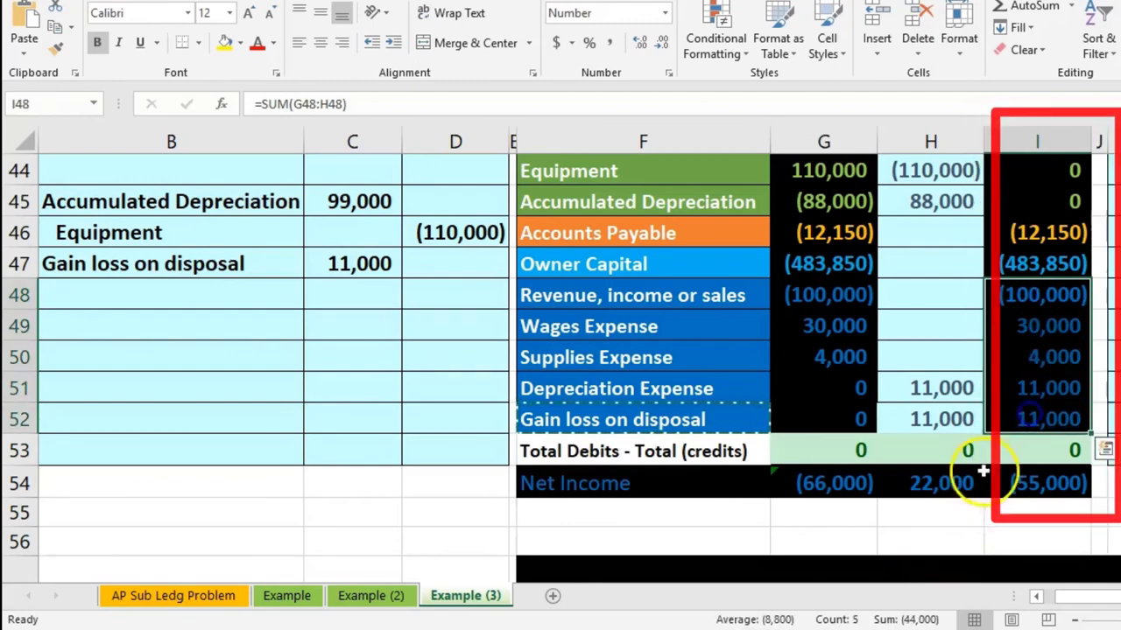
pyautogui.click(831, 483)
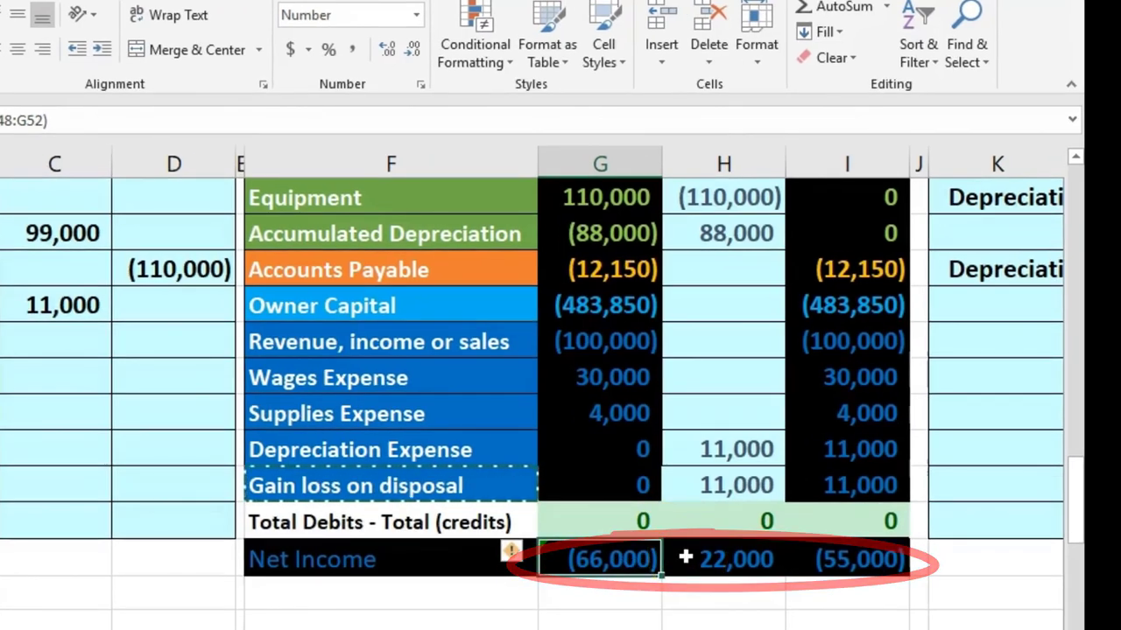
pyautogui.click(818, 559)
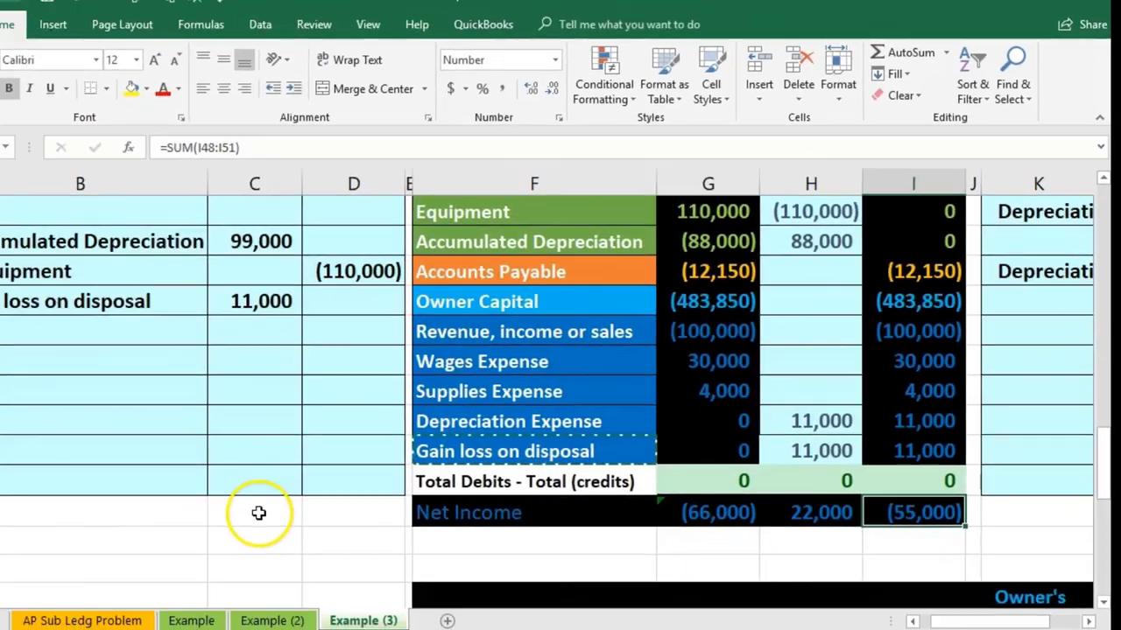
pyautogui.scroll(-1, 60, 559)
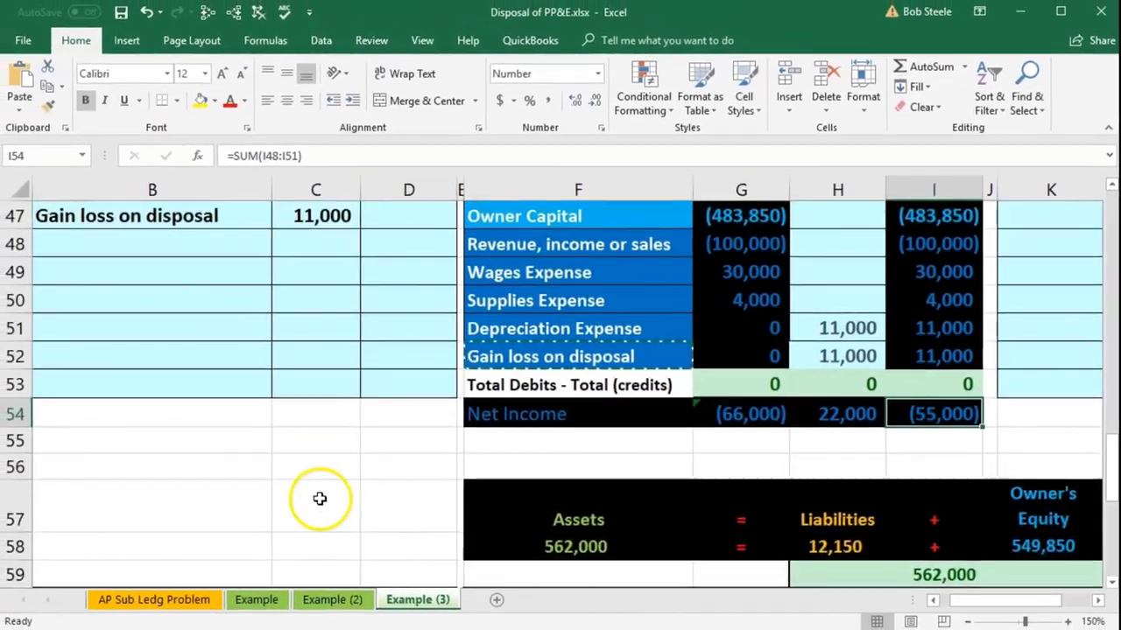